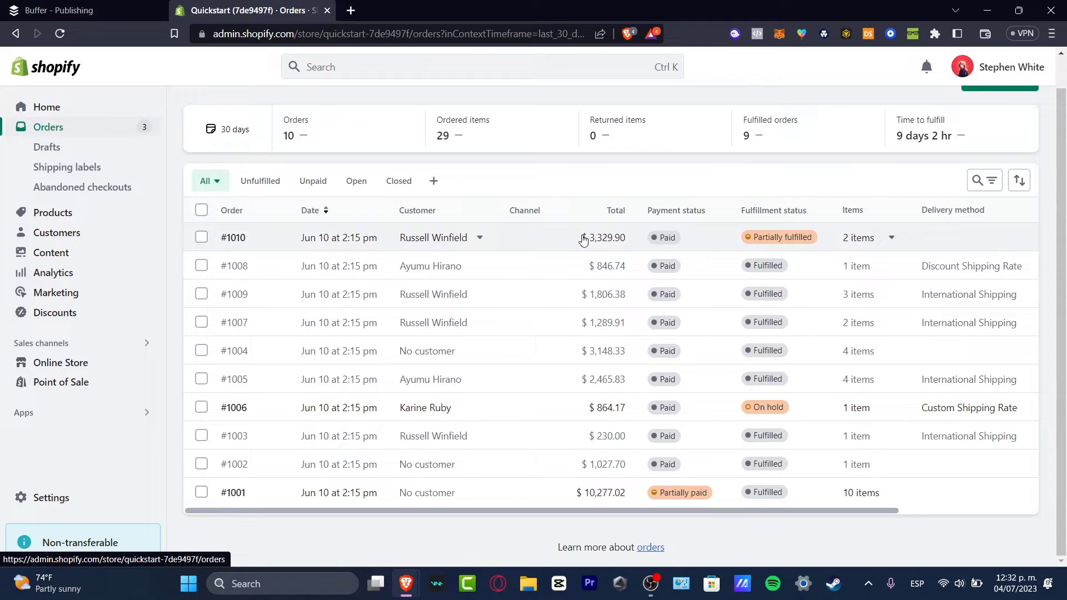
- Review the store's plan details in Settings, then close Settings back to Orders
{"action": "scroll", "coordinate": [580, 244], "scroll_direction": "up", "scroll_amount": 1}
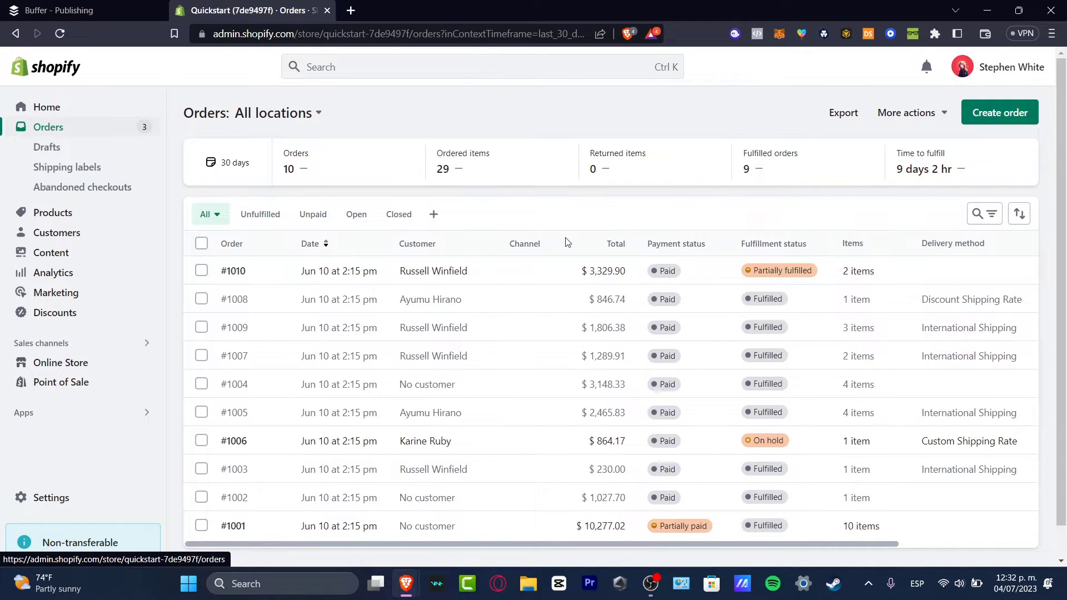
{"action": "left_click", "coordinate": [54, 498]}
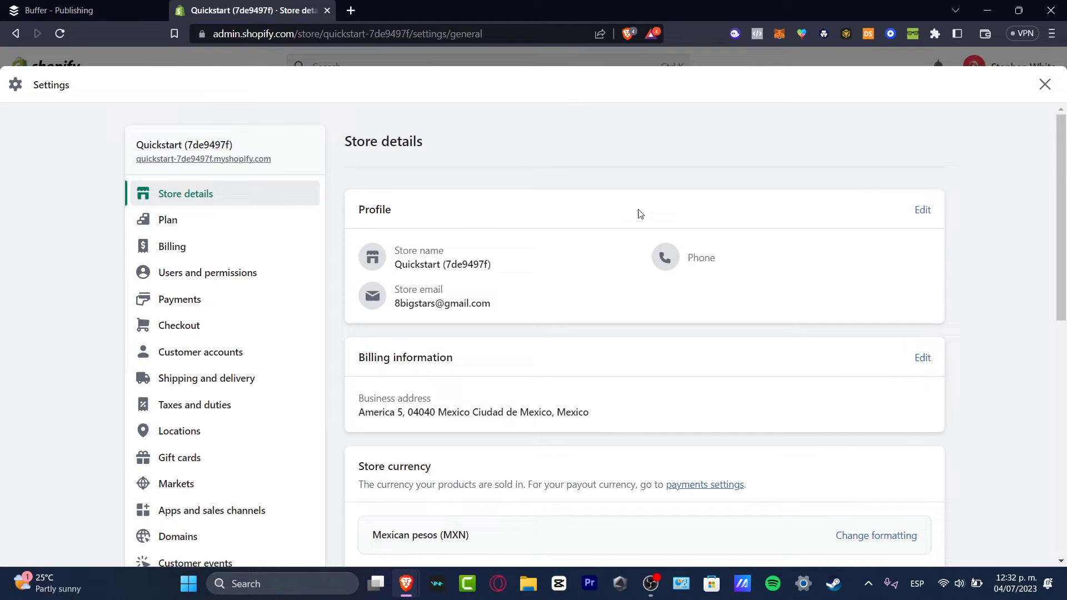
{"action": "left_click", "coordinate": [174, 218]}
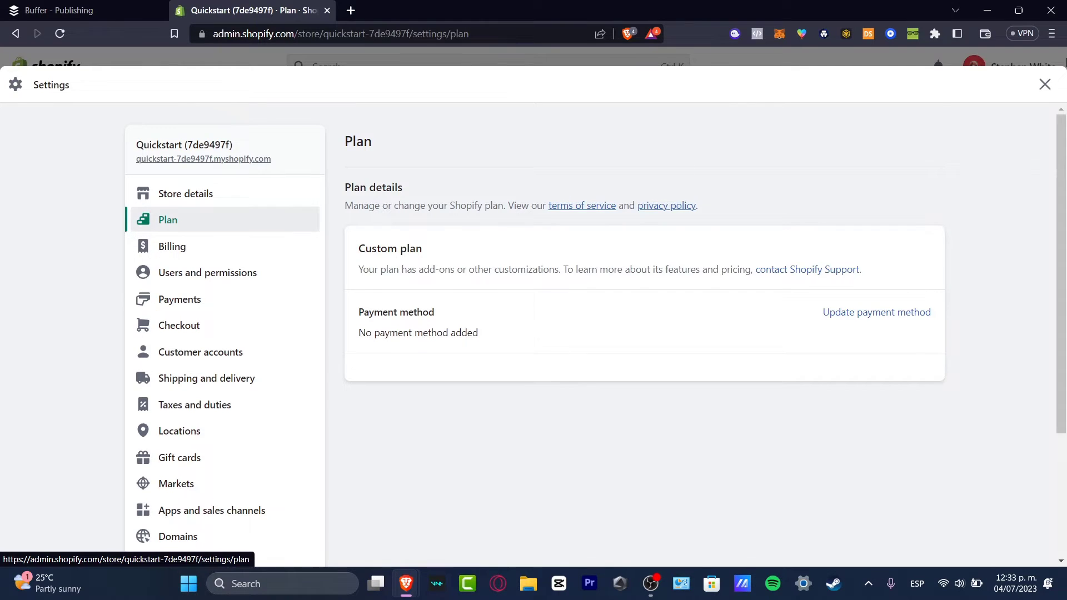
{"action": "left_click", "coordinate": [1043, 84]}
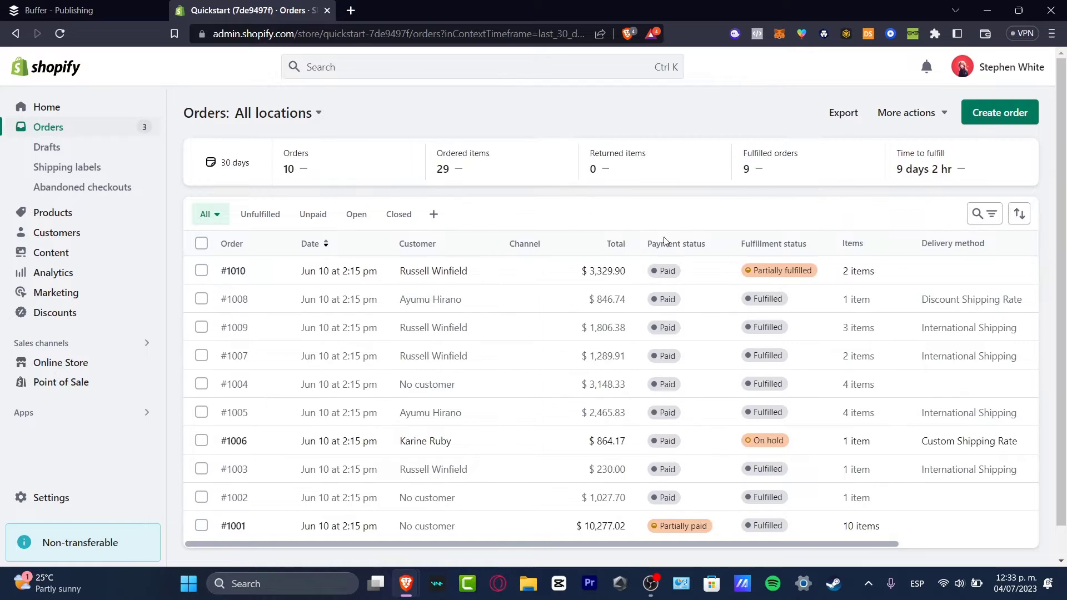
- Open the Shopify App Store in a new tab from app and sales channel settings, returning admin to Orders
{"action": "left_click", "coordinate": [78, 411]}
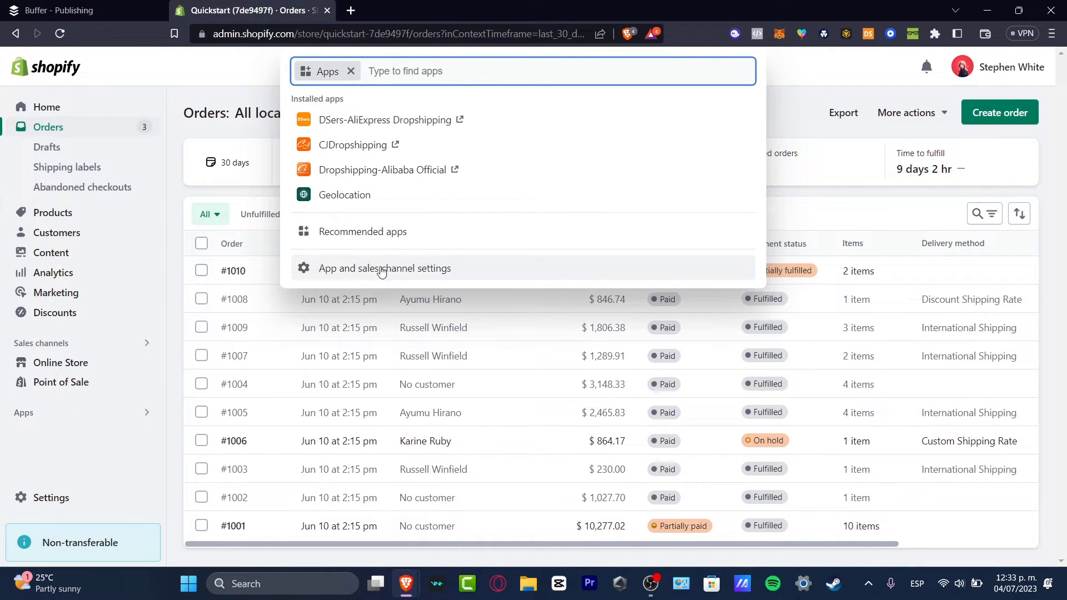
{"action": "left_click", "coordinate": [440, 277]}
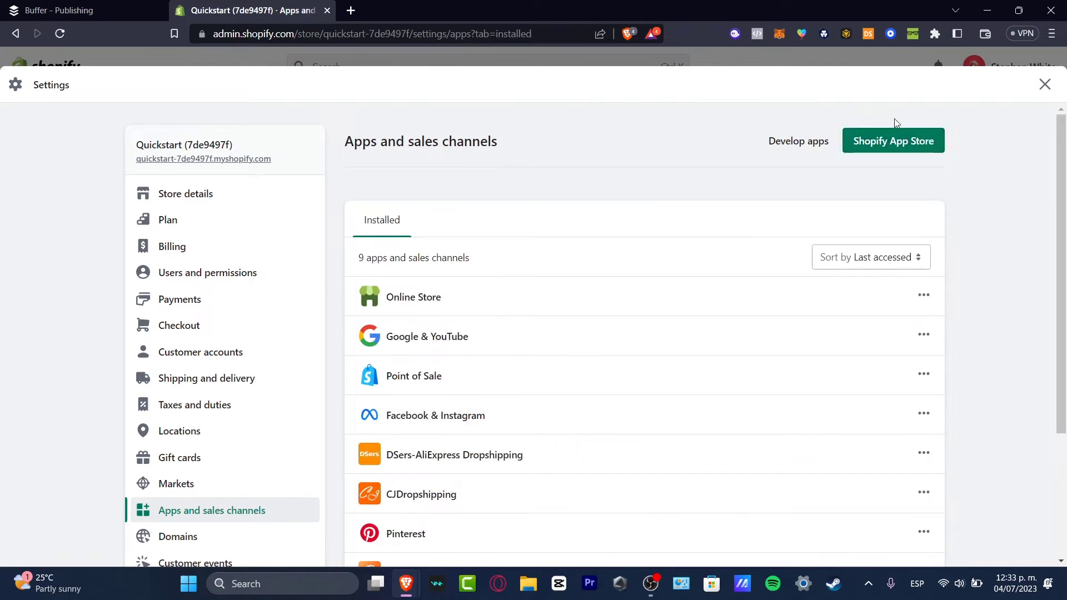
{"action": "left_click", "coordinate": [881, 146]}
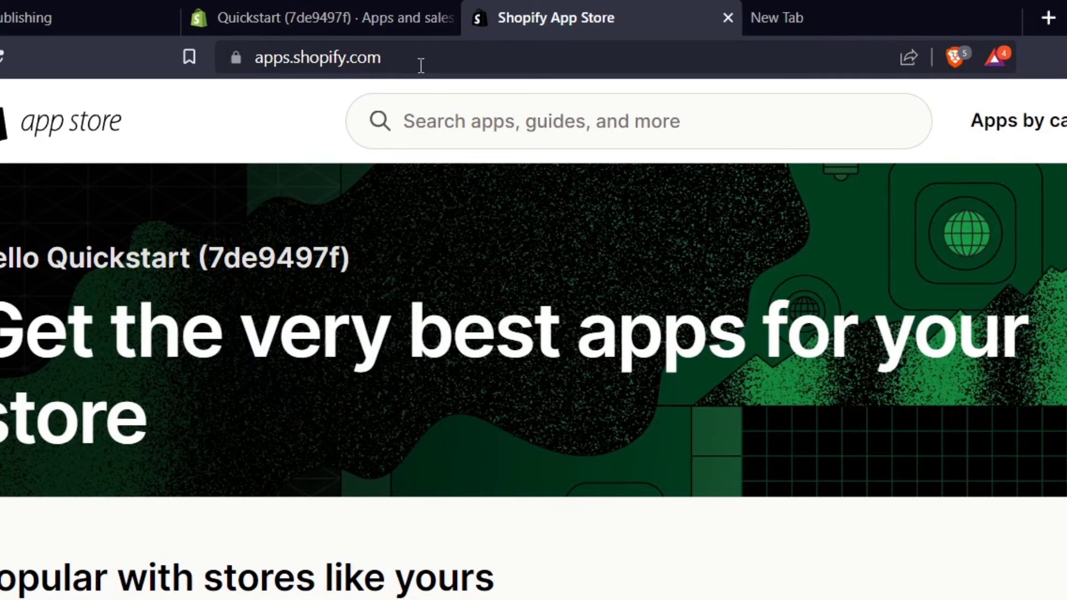
{"action": "left_click", "coordinate": [431, 8]}
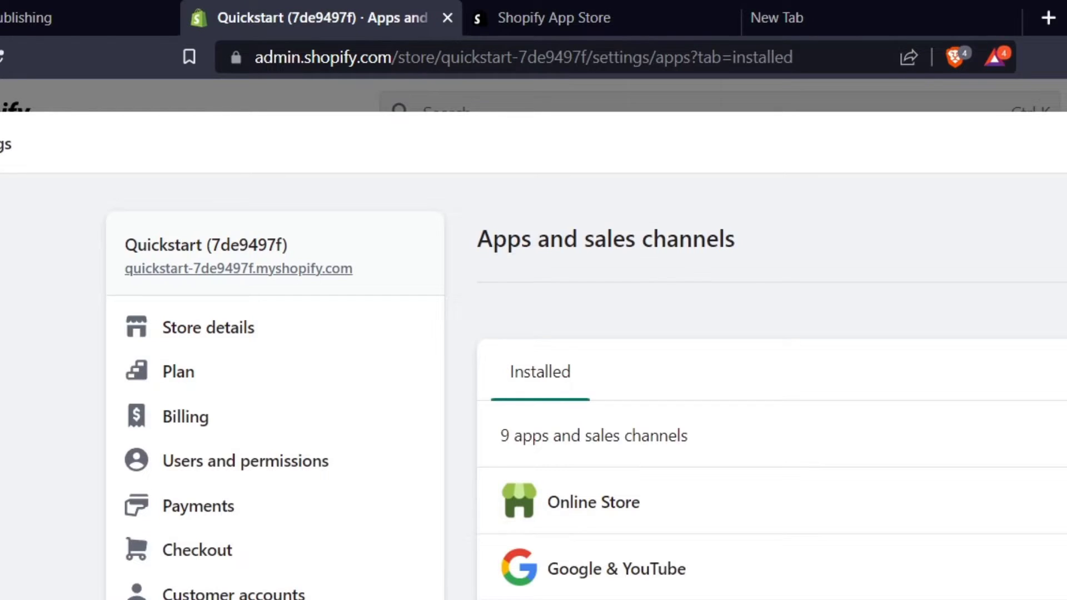
{"action": "key", "text": "Escape"}
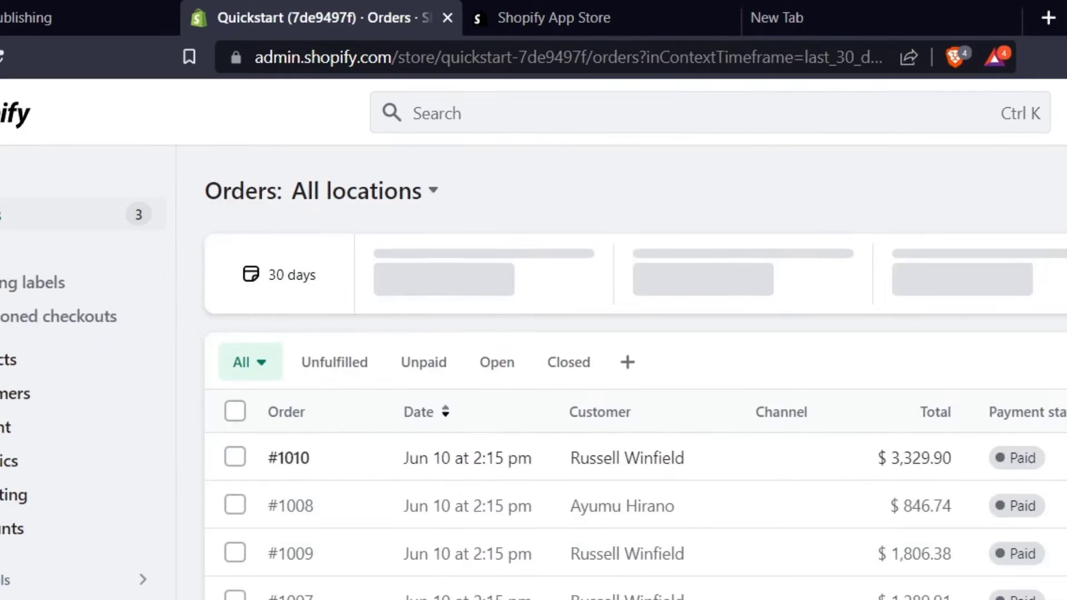
- Search the Shopify App Store for 'order tracking'
{"action": "left_click", "coordinate": [631, 10]}
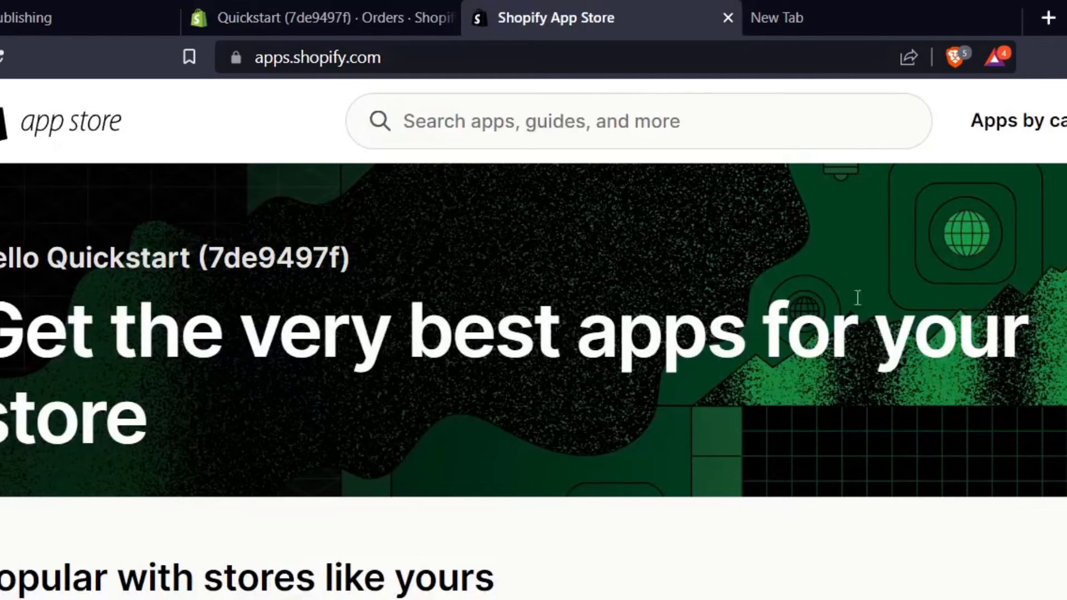
{"action": "left_click", "coordinate": [420, 112]}
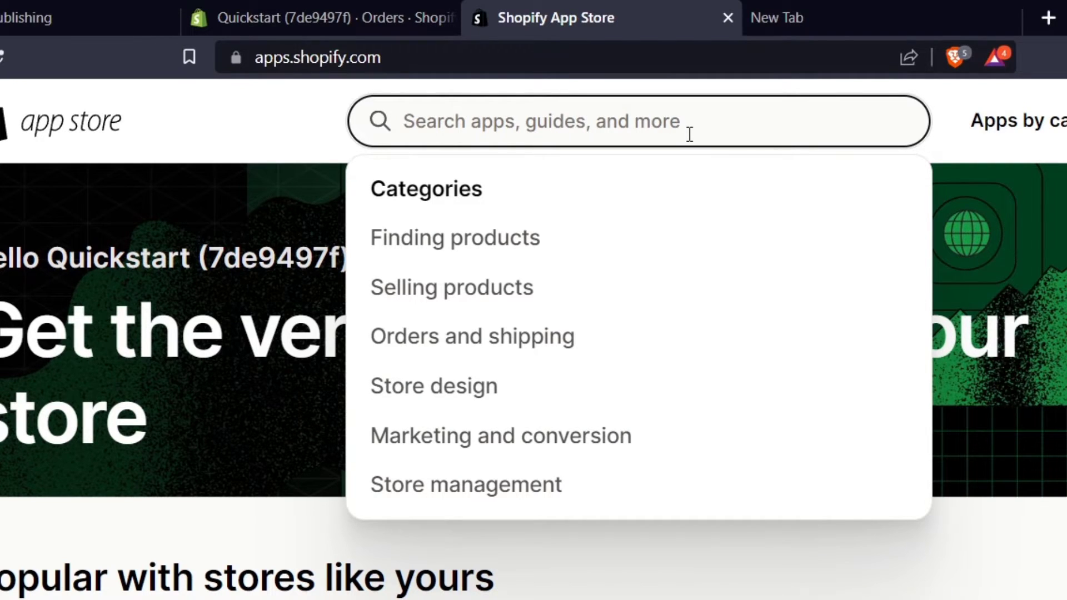
{"action": "type", "text": "order "}
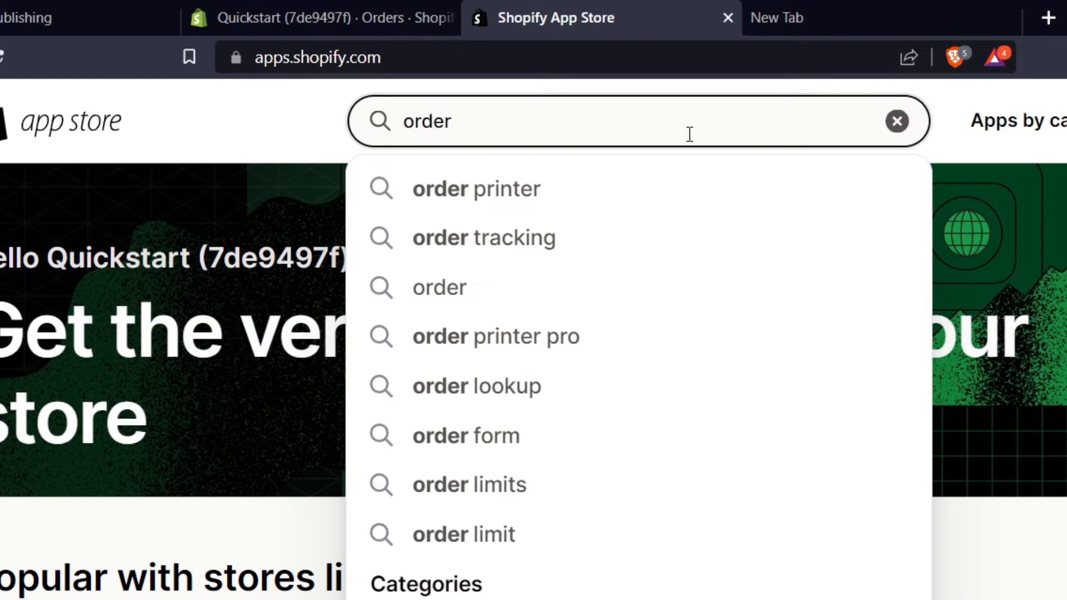
{"action": "type", "text": "tracking"}
{"action": "key", "text": "Return"}
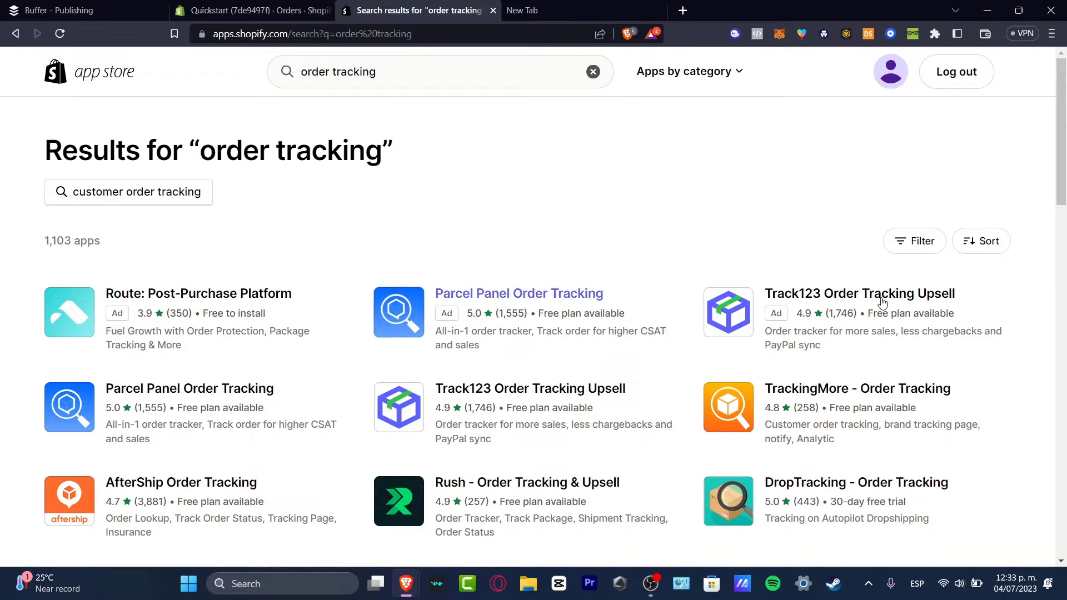
- Filter the results to apps that work with Shopify POS and customize checkout
{"action": "left_click", "coordinate": [922, 243]}
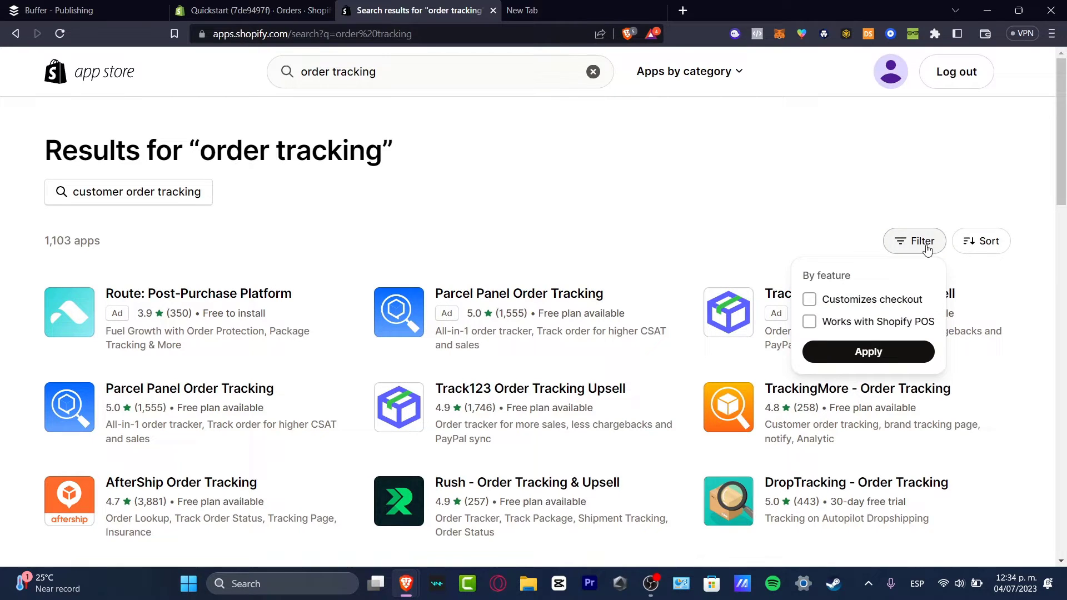
{"action": "left_click", "coordinate": [923, 326]}
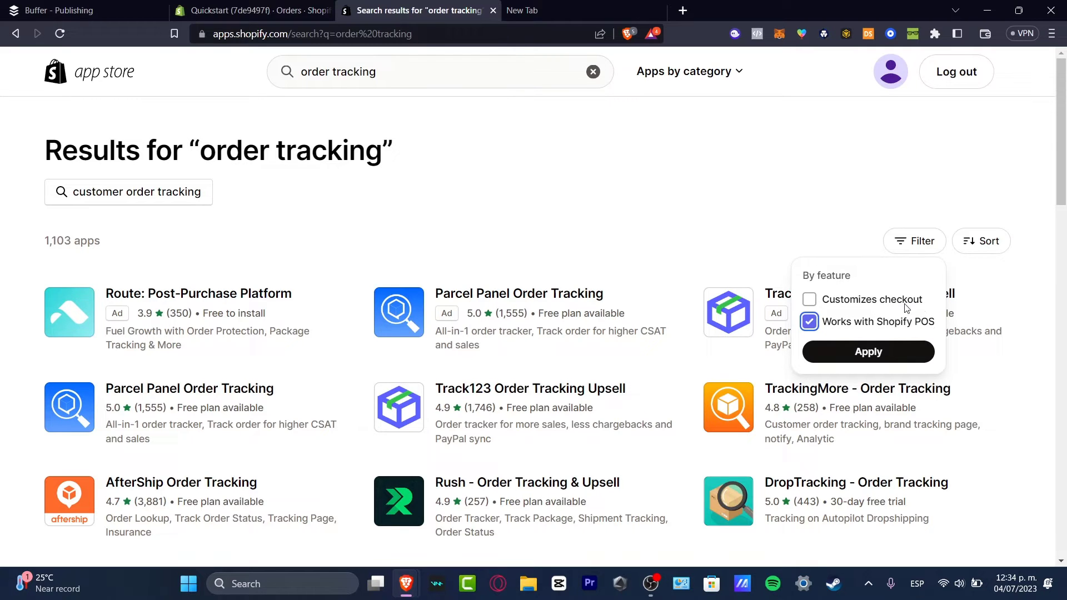
{"action": "left_click", "coordinate": [904, 302]}
{"action": "left_click", "coordinate": [904, 351]}
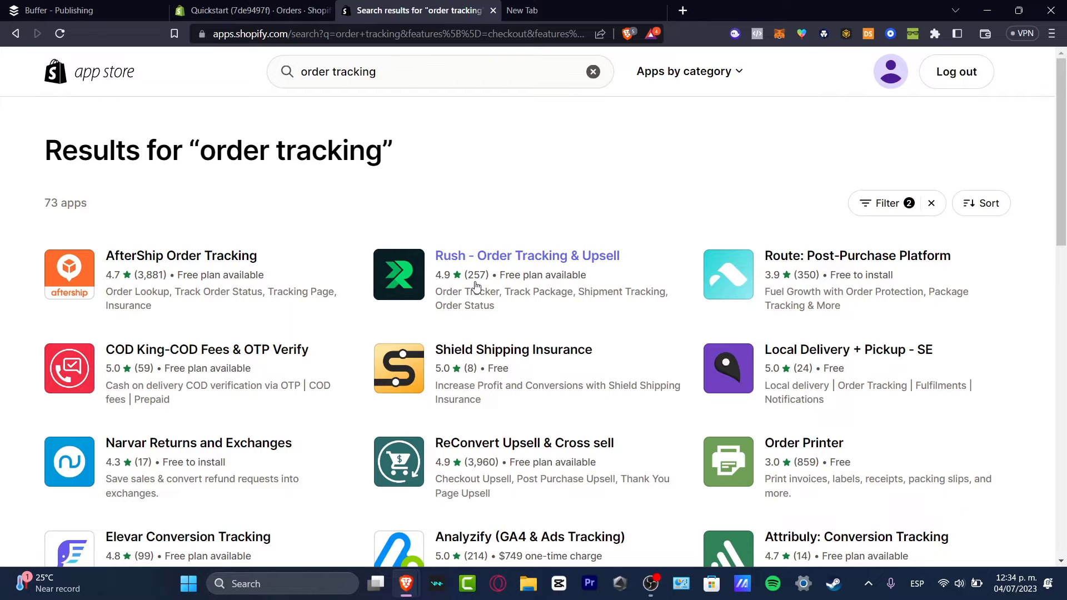
- Open the AfterShip Order Tracking listing, note its free plan, and choose Add app
{"action": "left_click", "coordinate": [235, 262]}
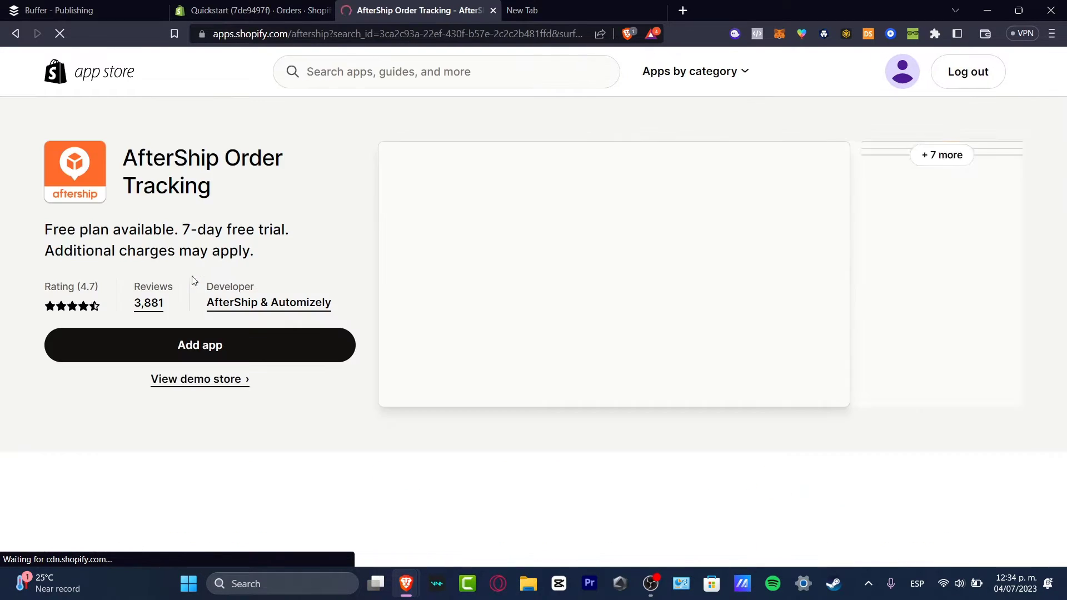
{"action": "left_click_drag", "start_coordinate": [76, 230], "coordinate": [151, 242]}
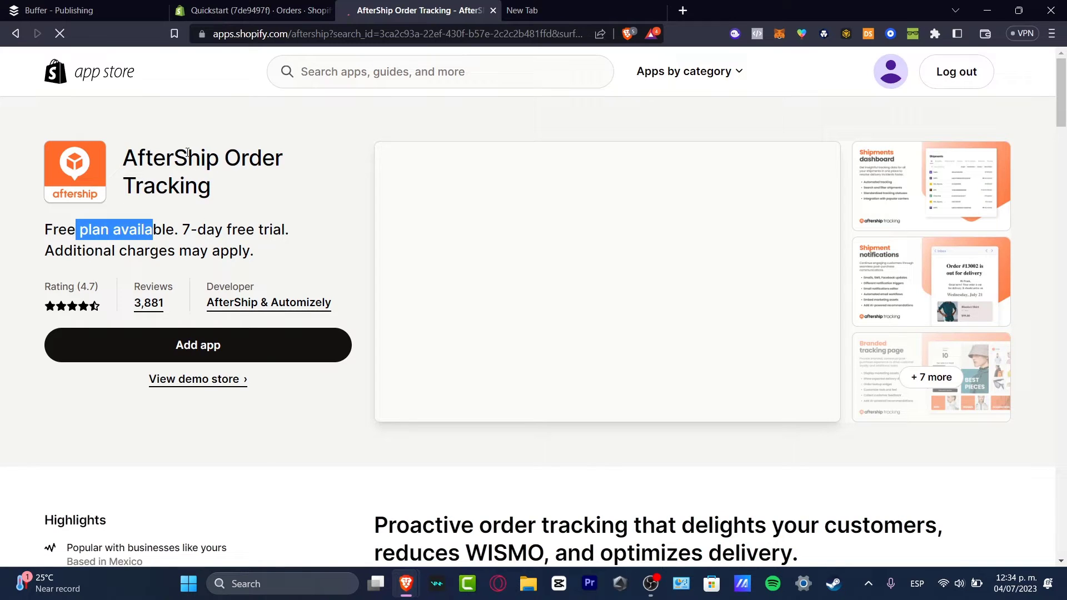
{"action": "left_click_drag", "start_coordinate": [220, 158], "coordinate": [257, 200]}
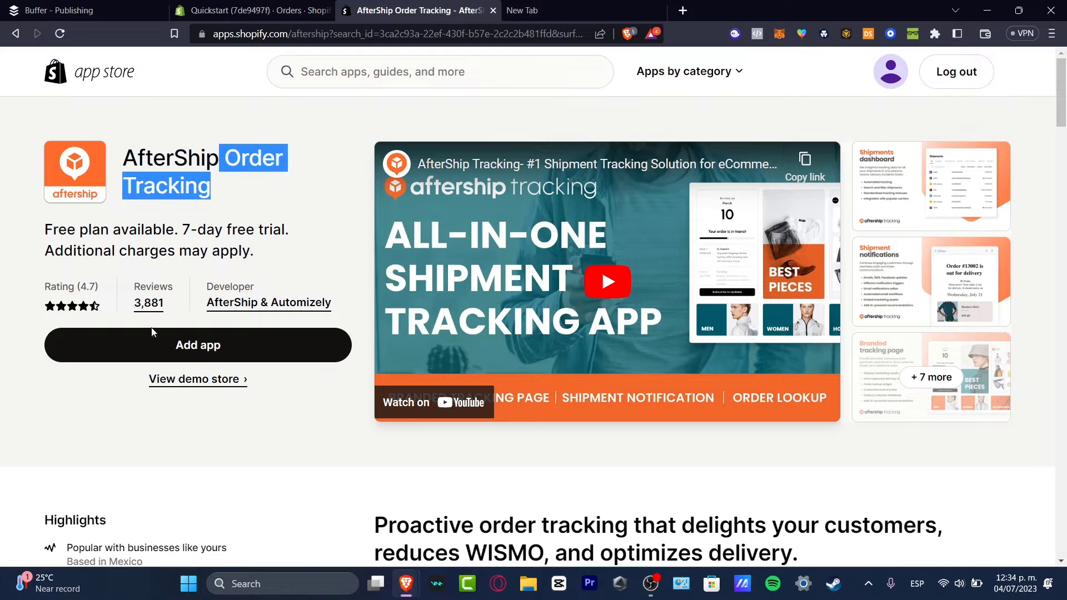
{"action": "left_click", "coordinate": [209, 346]}
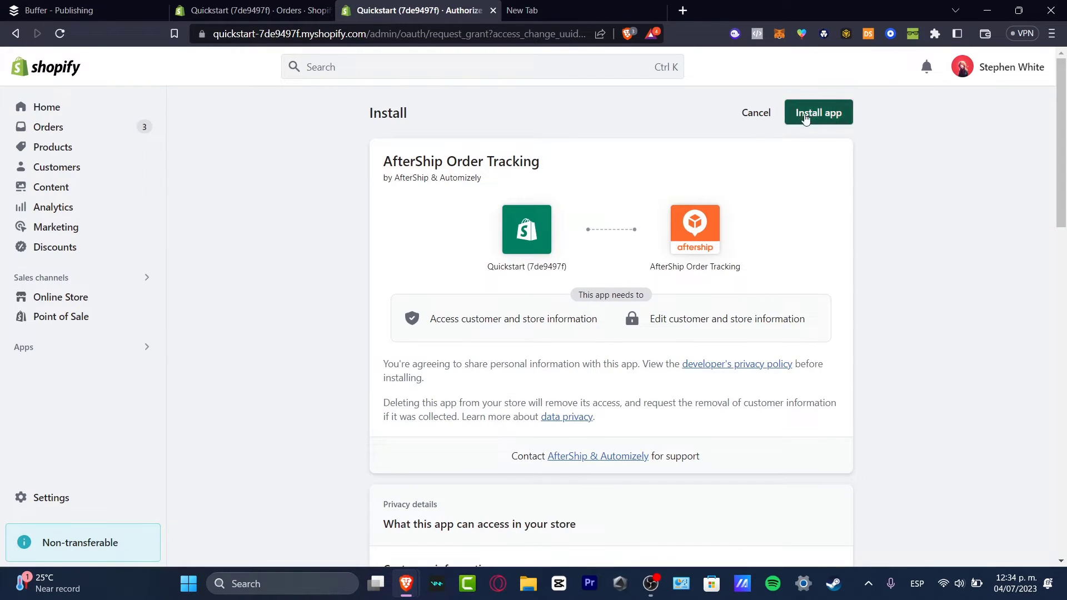
- Confirm installing AfterShip Order Tracking from its install page
{"action": "left_click", "coordinate": [808, 115]}
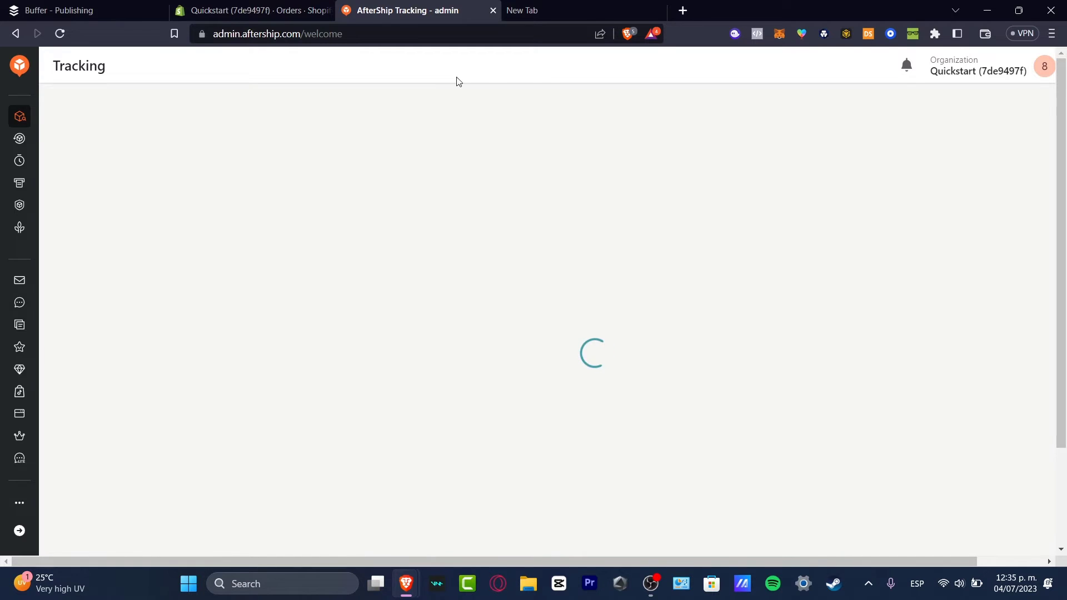
- Scroll through the Shopify orders list, then return to AfterShip's loaded Getting started guide
{"action": "left_click", "coordinate": [297, 10]}
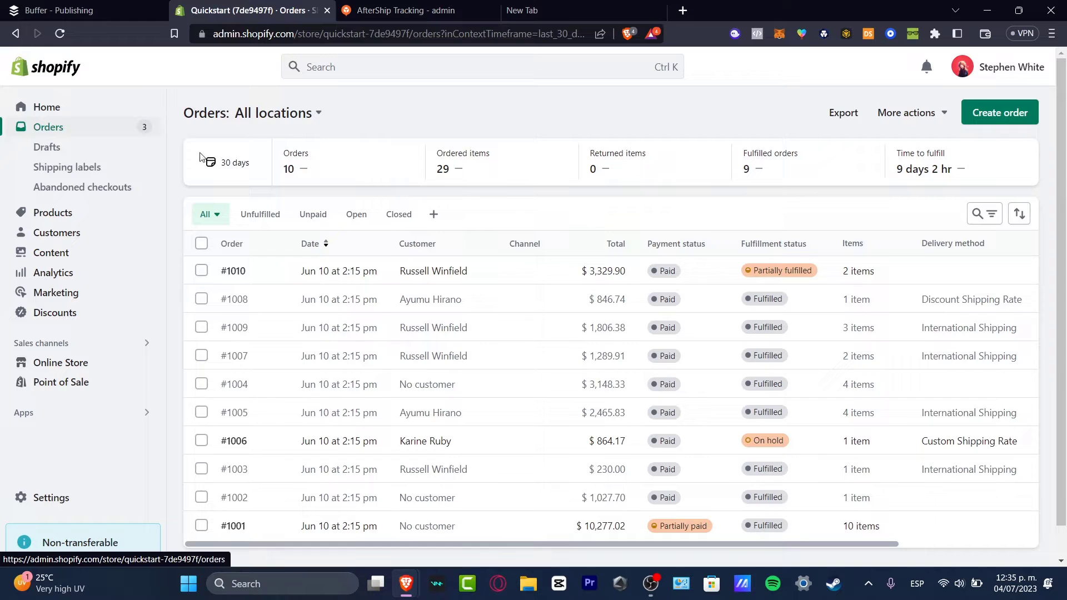
{"action": "scroll", "coordinate": [361, 338], "scroll_direction": "down", "scroll_amount": 1}
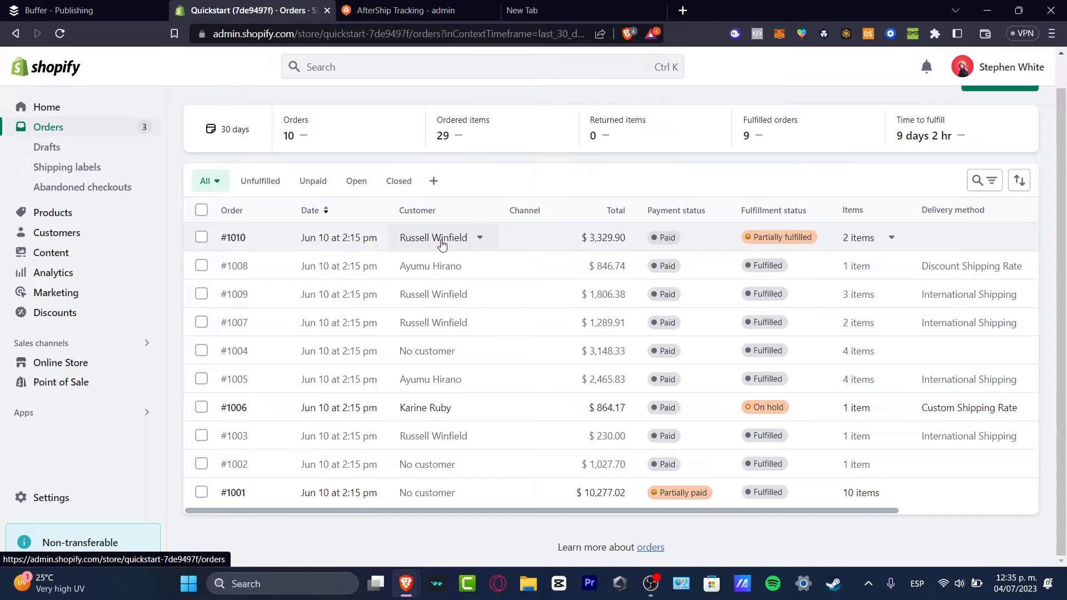
{"action": "left_click", "coordinate": [396, 9]}
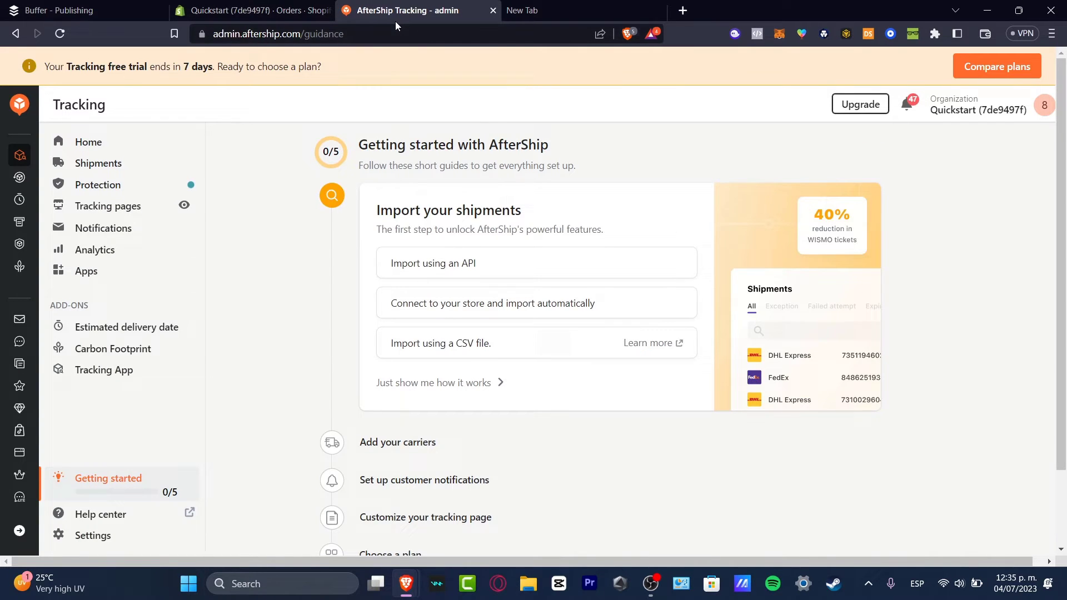
- Try the connect-store automatic import option in the Getting started guide, dismissing its tips
{"action": "left_click_drag", "start_coordinate": [428, 146], "coordinate": [565, 153]}
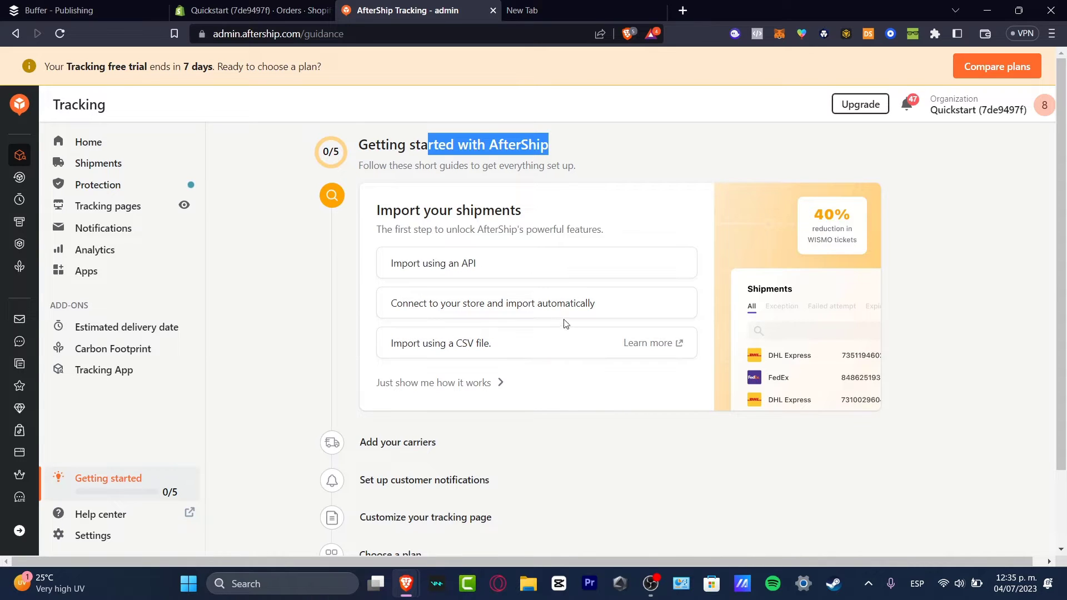
{"action": "left_click", "coordinate": [489, 308]}
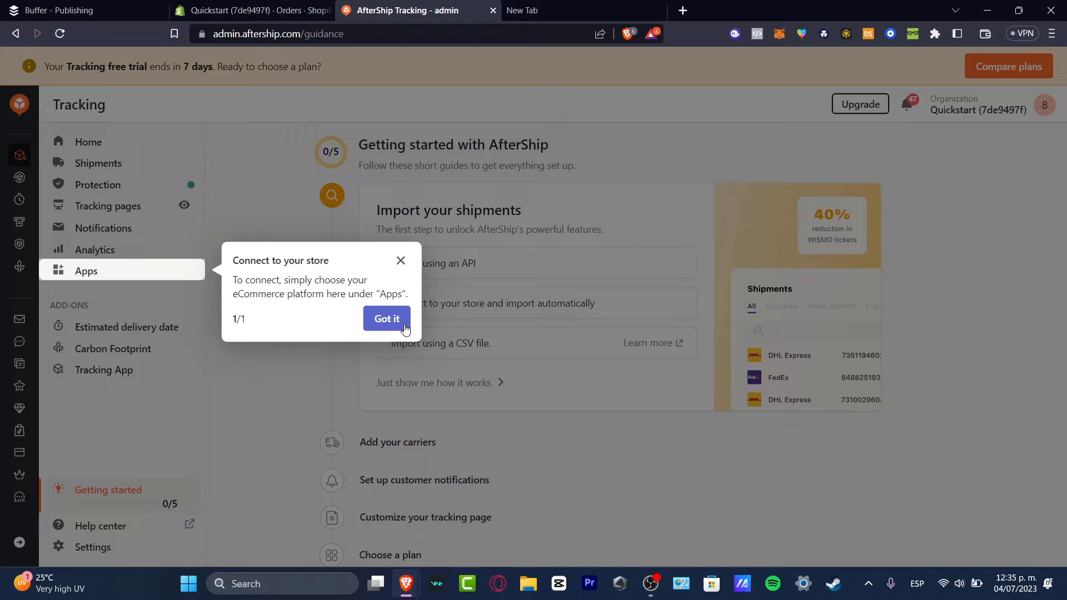
{"action": "left_click", "coordinate": [387, 319]}
{"action": "left_click", "coordinate": [443, 307]}
{"action": "left_click", "coordinate": [392, 317]}
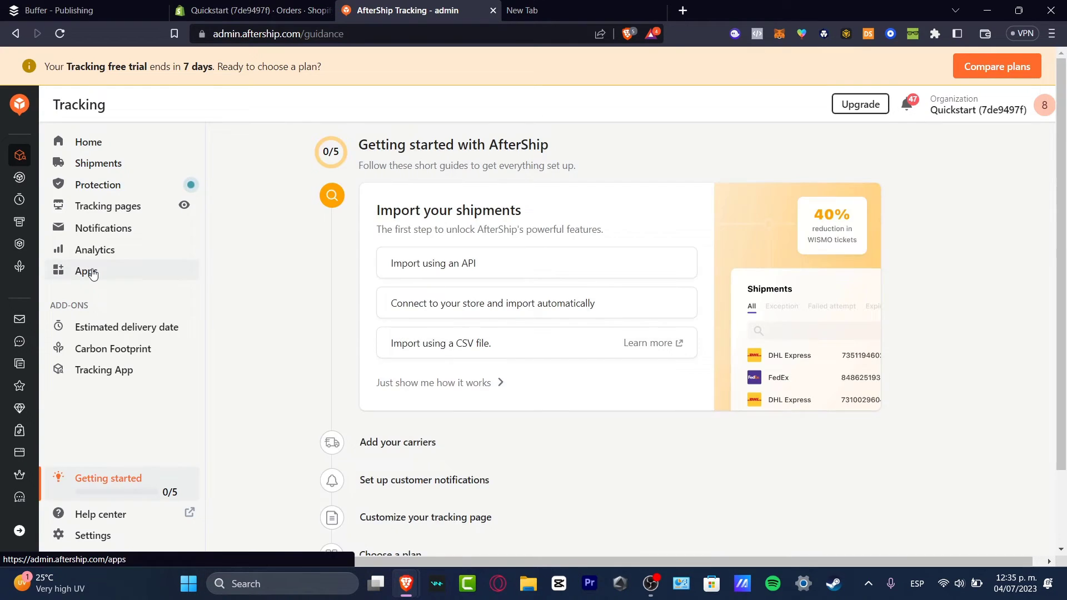
- Check the Shopify store connection status under Apps, then open the Shipments list
{"action": "left_click", "coordinate": [87, 268]}
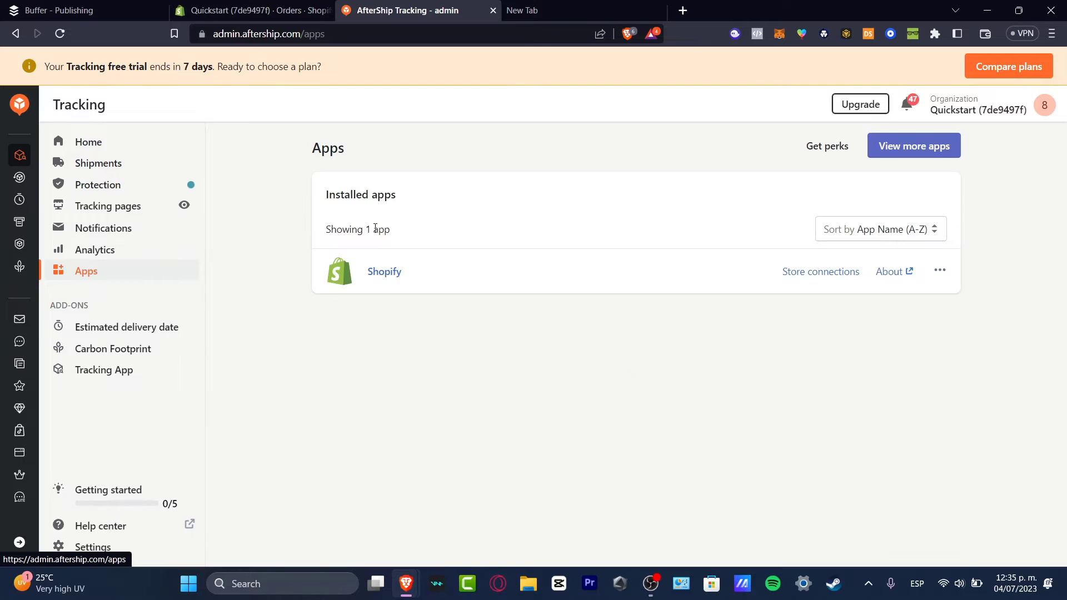
{"action": "left_click", "coordinate": [825, 276]}
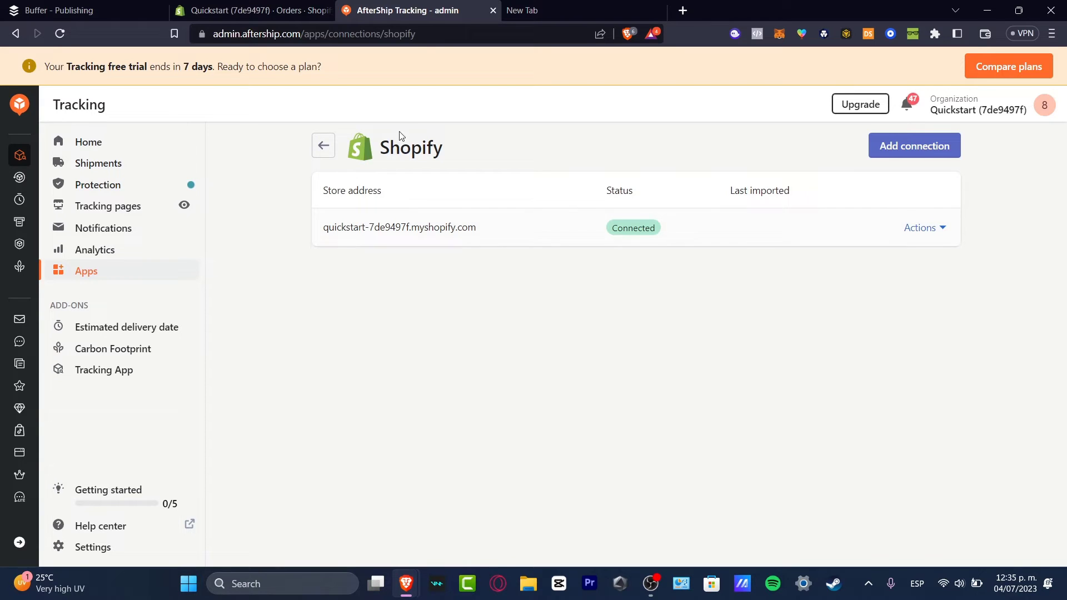
{"action": "left_click_drag", "start_coordinate": [389, 153], "coordinate": [479, 169]}
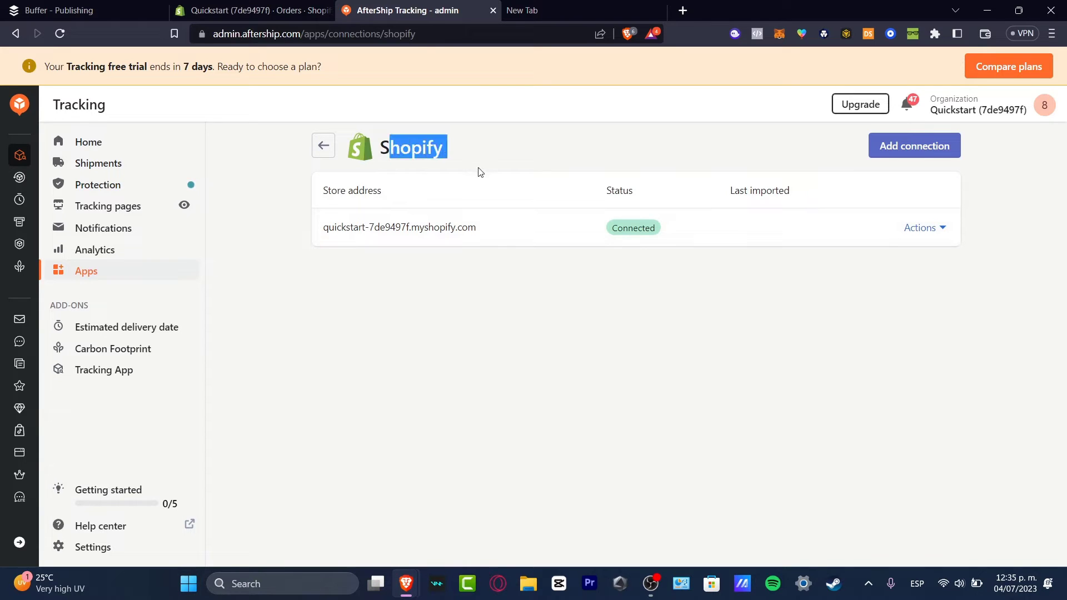
{"action": "left_click", "coordinate": [116, 170]}
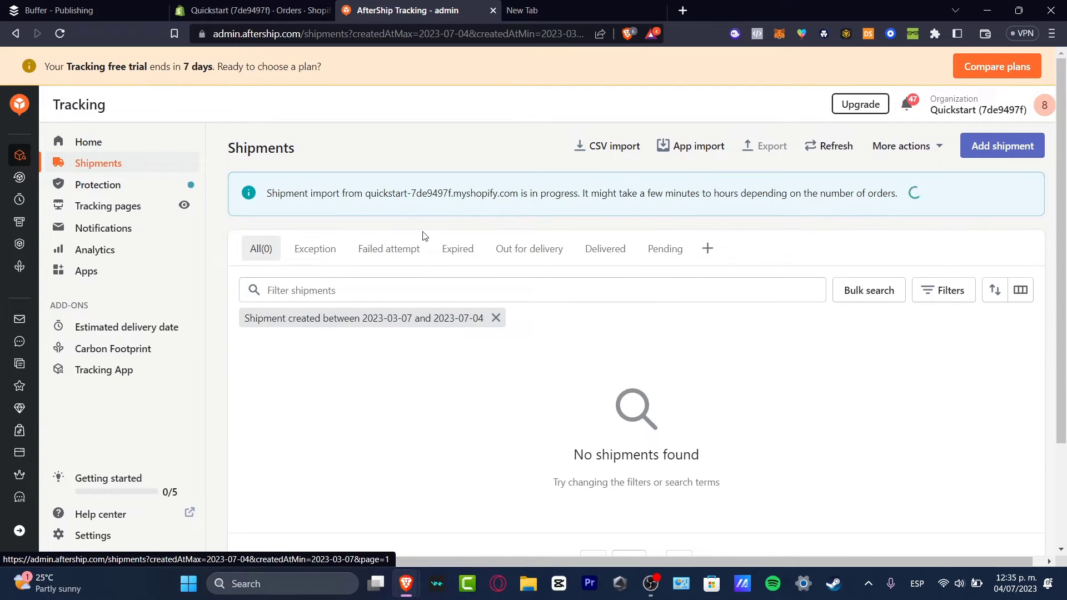
- Open the Add new shipment form and inspect its tracking number, courier, origin and title fields
{"action": "left_click", "coordinate": [1002, 146]}
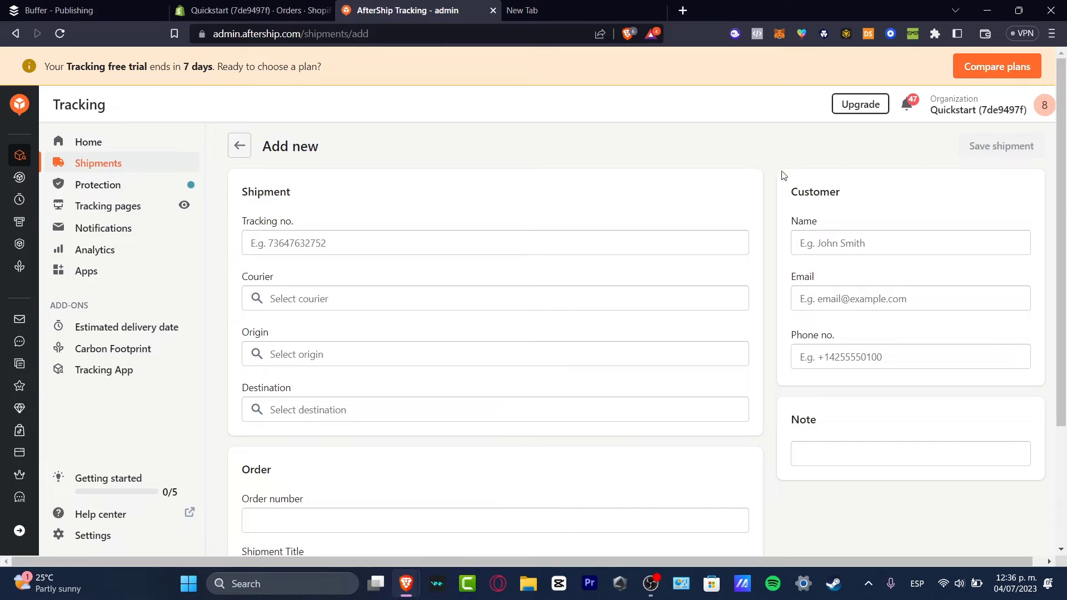
{"action": "left_click", "coordinate": [343, 248]}
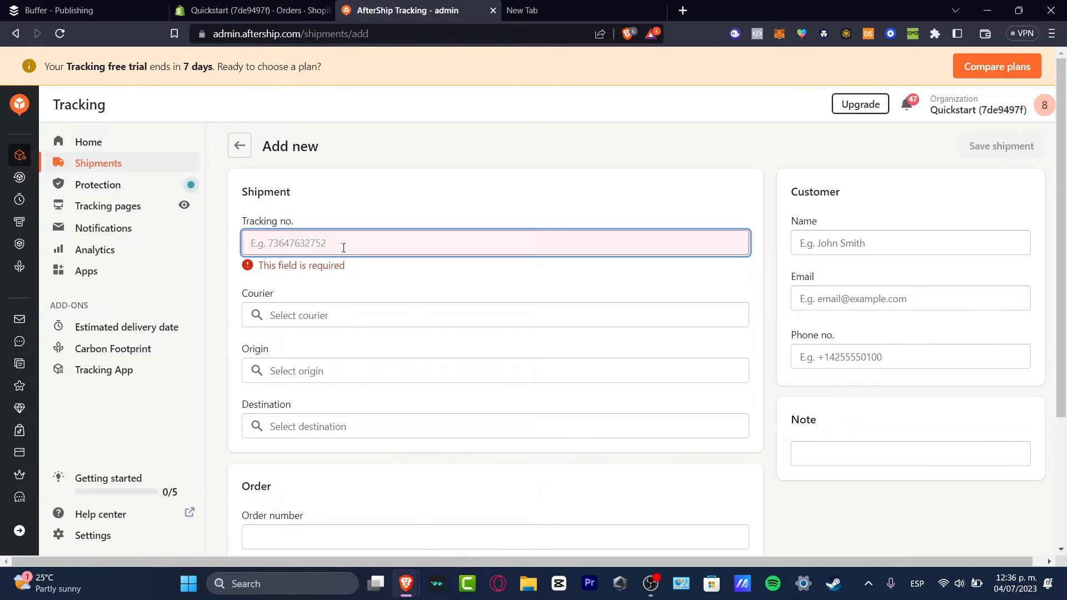
{"action": "left_click", "coordinate": [373, 314]}
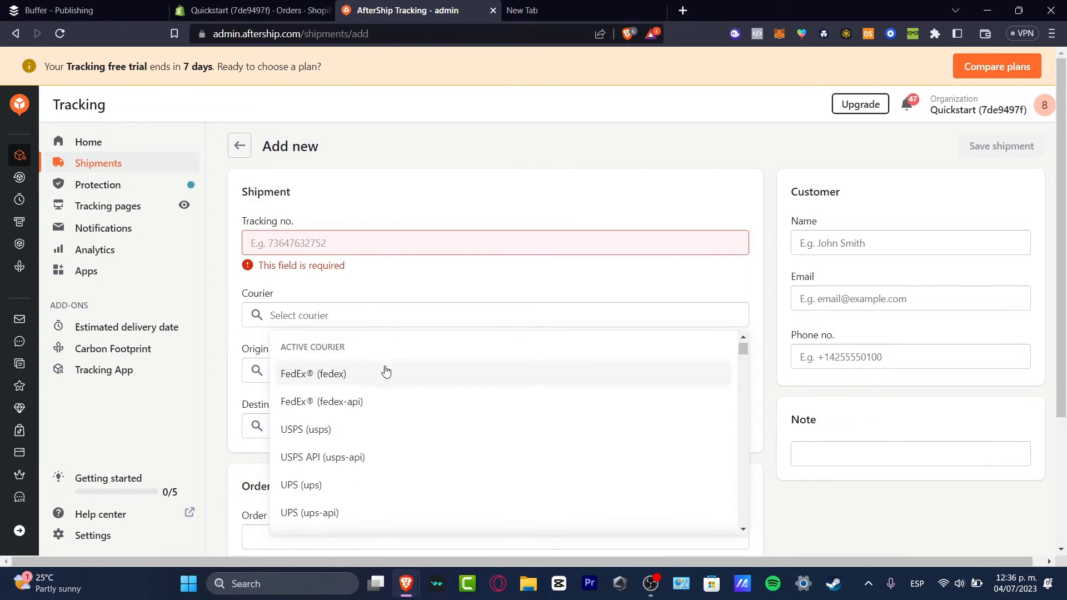
{"action": "left_click", "coordinate": [264, 357]}
{"action": "scroll", "coordinate": [340, 439], "scroll_direction": "down", "scroll_amount": 3}
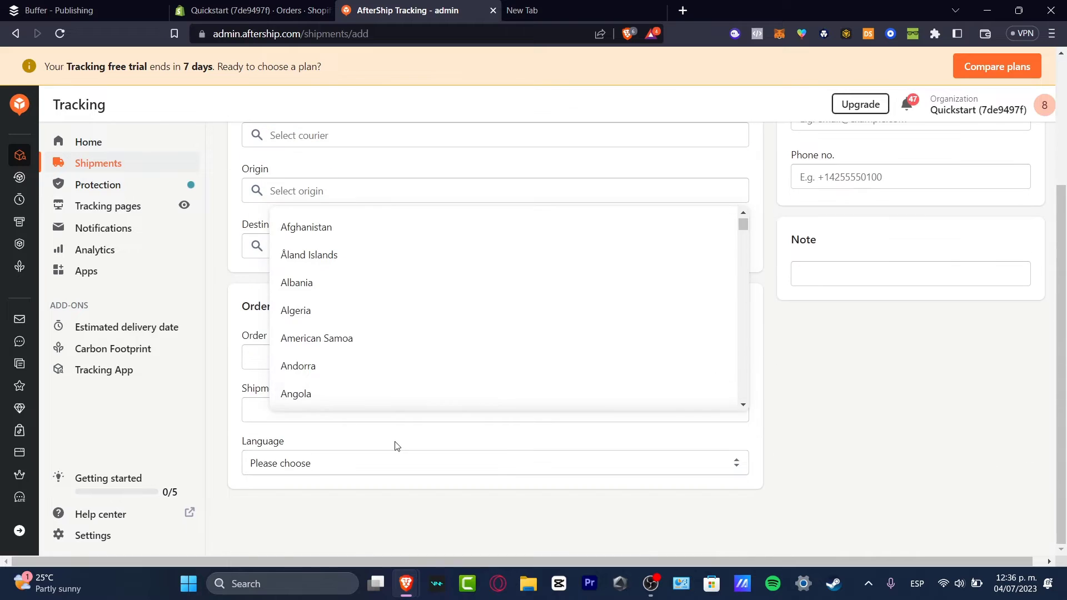
{"action": "left_click", "coordinate": [262, 321]}
{"action": "left_click", "coordinate": [258, 409]}
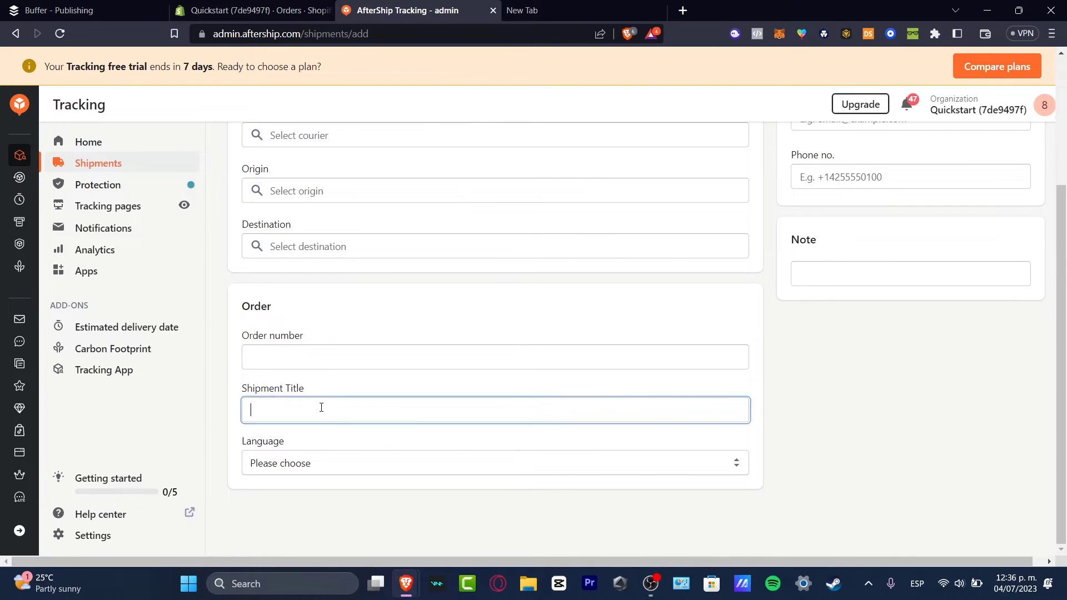
{"action": "scroll", "coordinate": [787, 395], "scroll_direction": "up", "scroll_amount": 3}
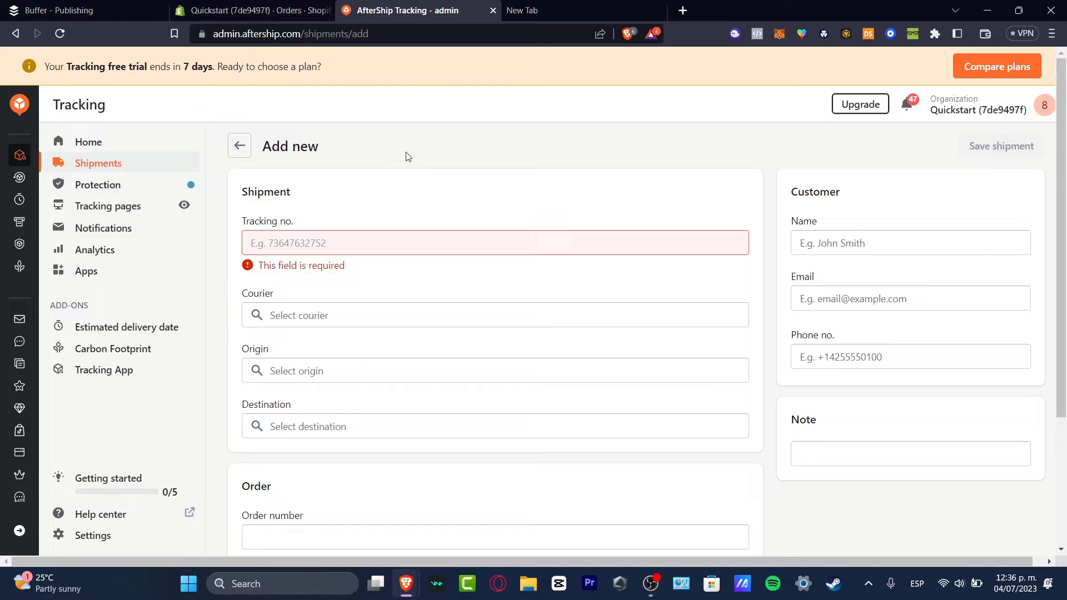
{"action": "scroll", "coordinate": [458, 426], "scroll_direction": "down", "scroll_amount": 3}
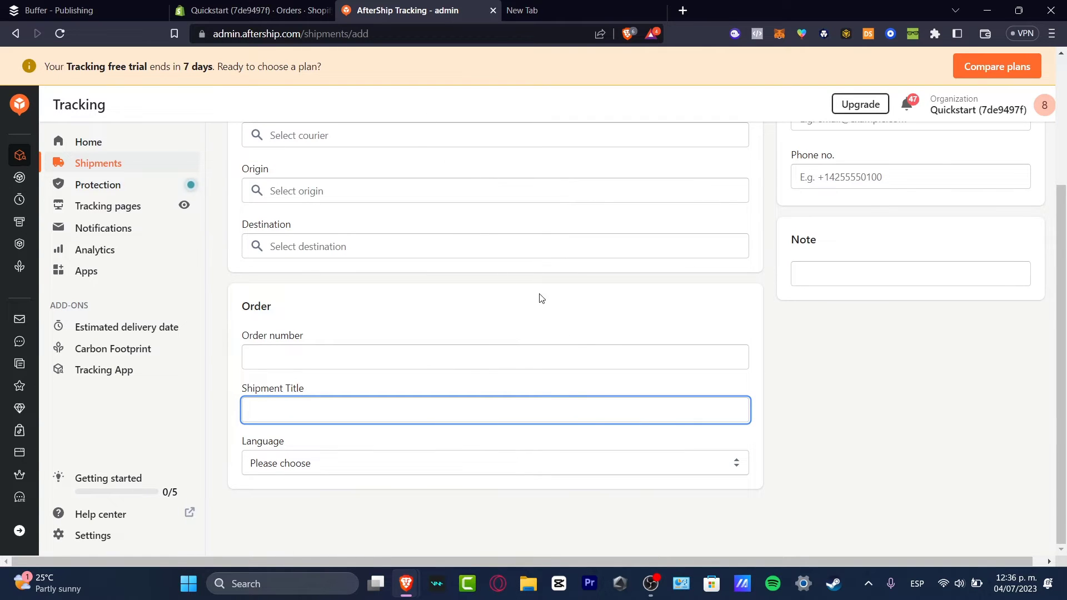
- Search the web for 'dhl' and open the DHL Mexico home page
{"action": "left_click", "coordinate": [514, 12]}
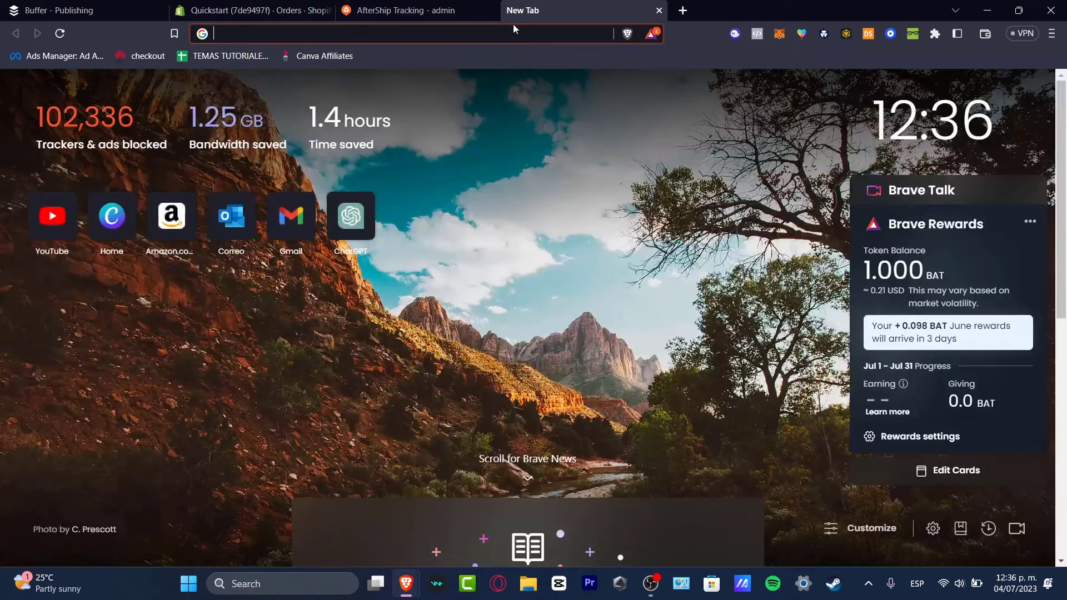
{"action": "type", "text": "dhl"}
{"action": "key", "text": "Return"}
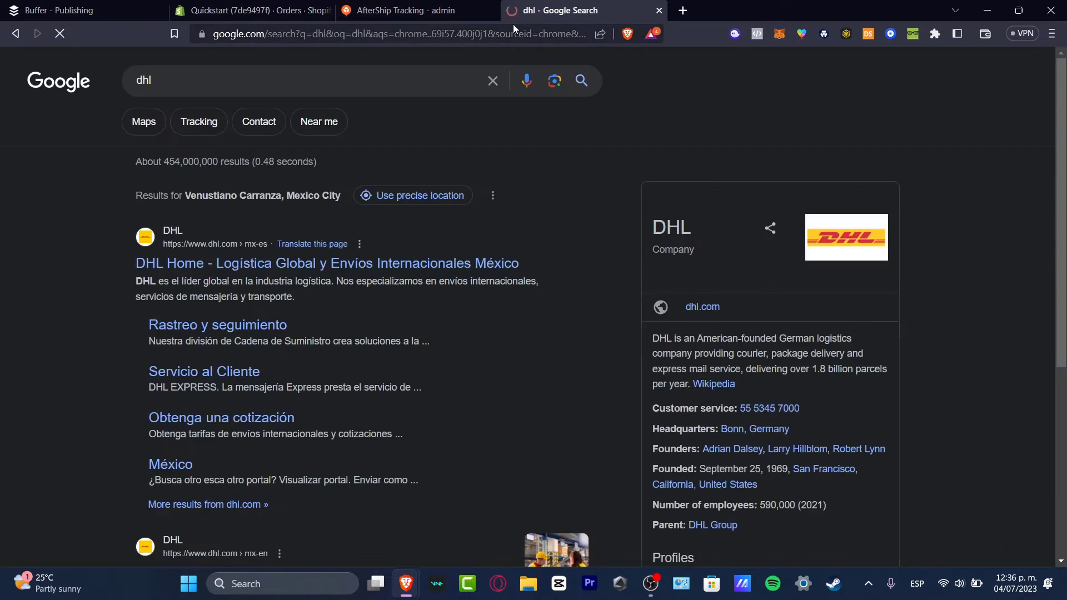
{"action": "left_click", "coordinate": [423, 265]}
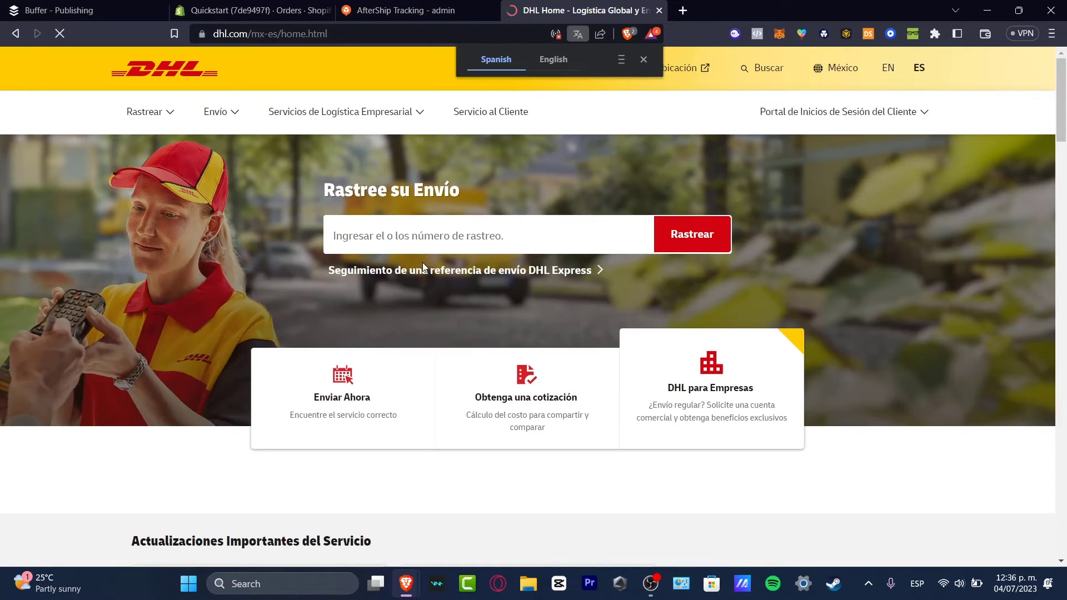
{"action": "left_click", "coordinate": [427, 248]}
{"action": "type", "text": "4231231231"}
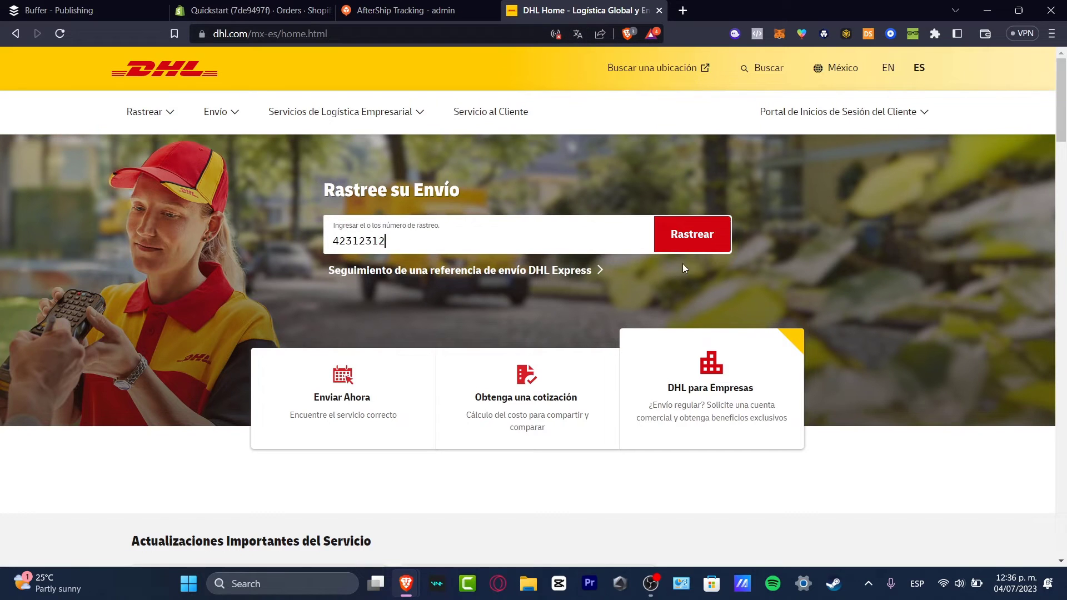
{"action": "left_click", "coordinate": [692, 235]}
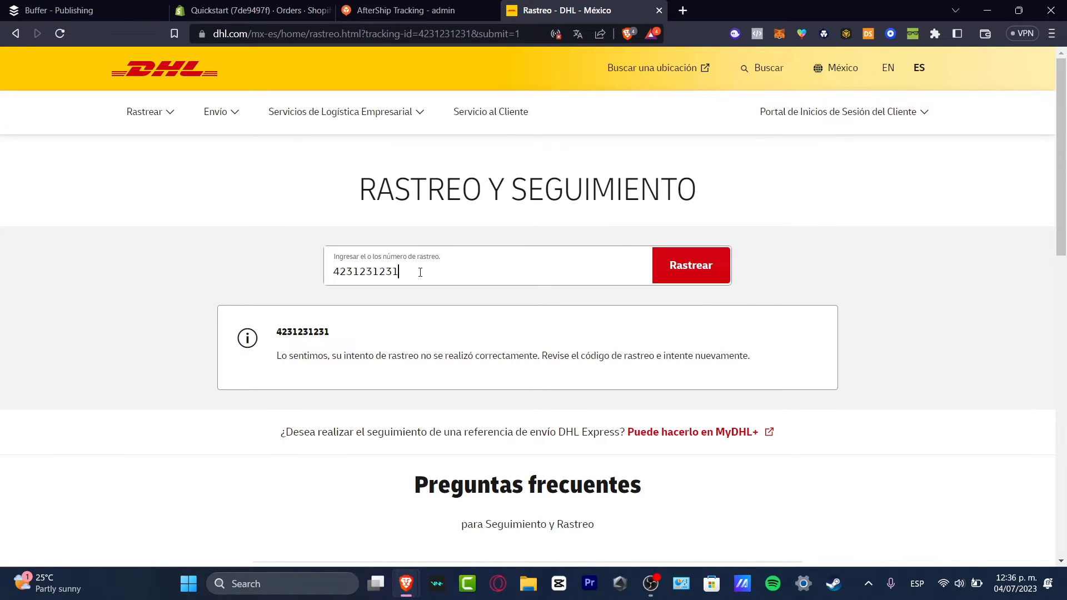
{"action": "left_click", "coordinate": [411, 10]}
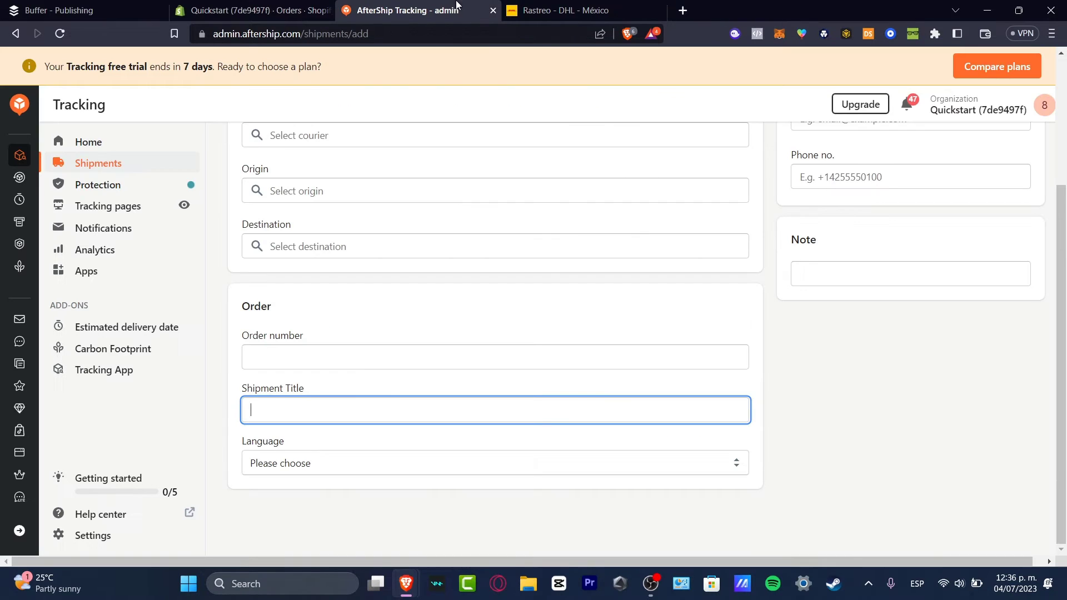
{"action": "left_click", "coordinate": [578, 9]}
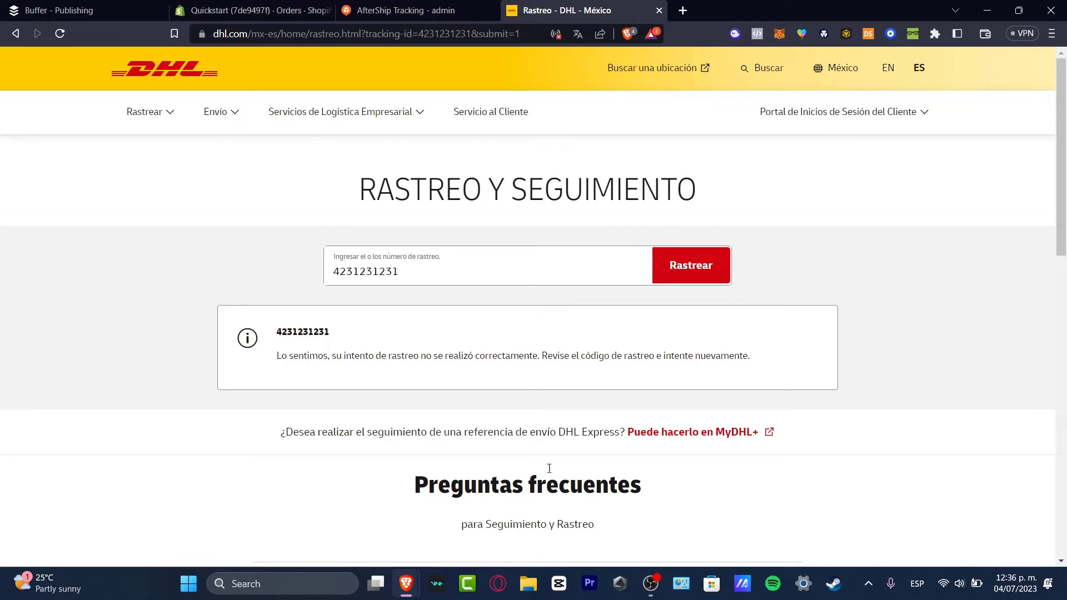
- Switch to the AfterShip Tracking admin to reach the store's Track Order Status page
{"action": "left_click", "coordinate": [378, 3]}
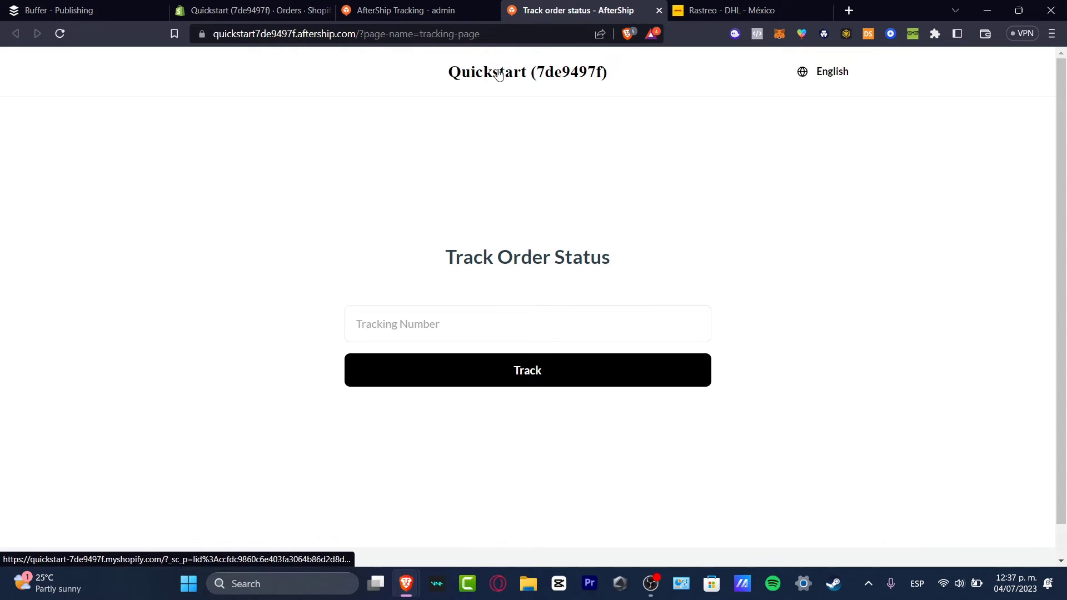
{"action": "left_click", "coordinate": [507, 312]}
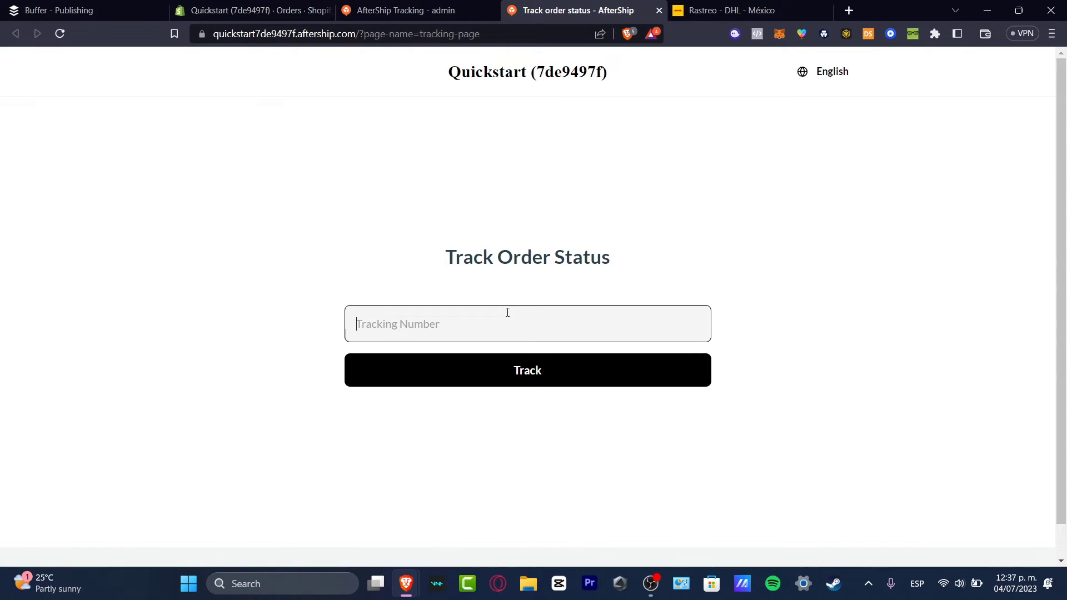
{"action": "key", "text": "ctrl+v"}
{"action": "key", "text": "ctrl+a"}
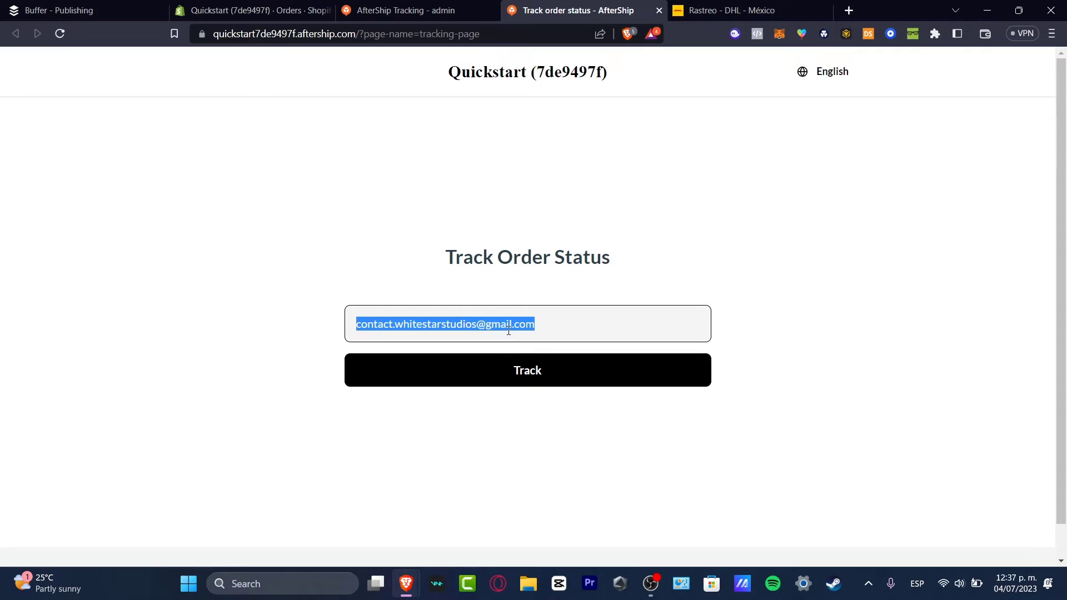
{"action": "type", "text": "245009"}
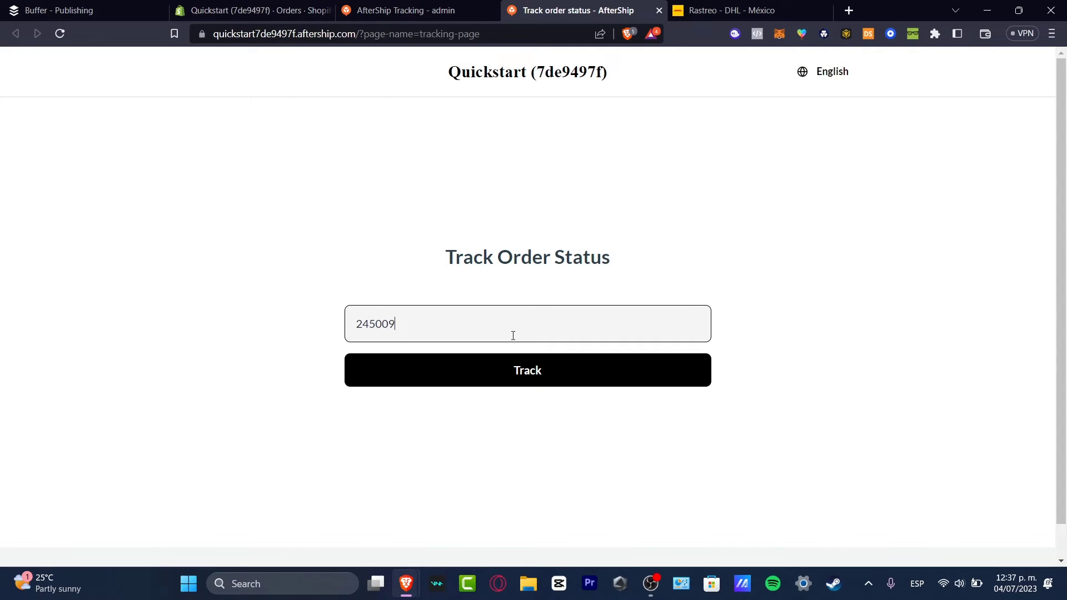
{"action": "type", "text": "8809990"}
{"action": "left_click", "coordinate": [526, 371]}
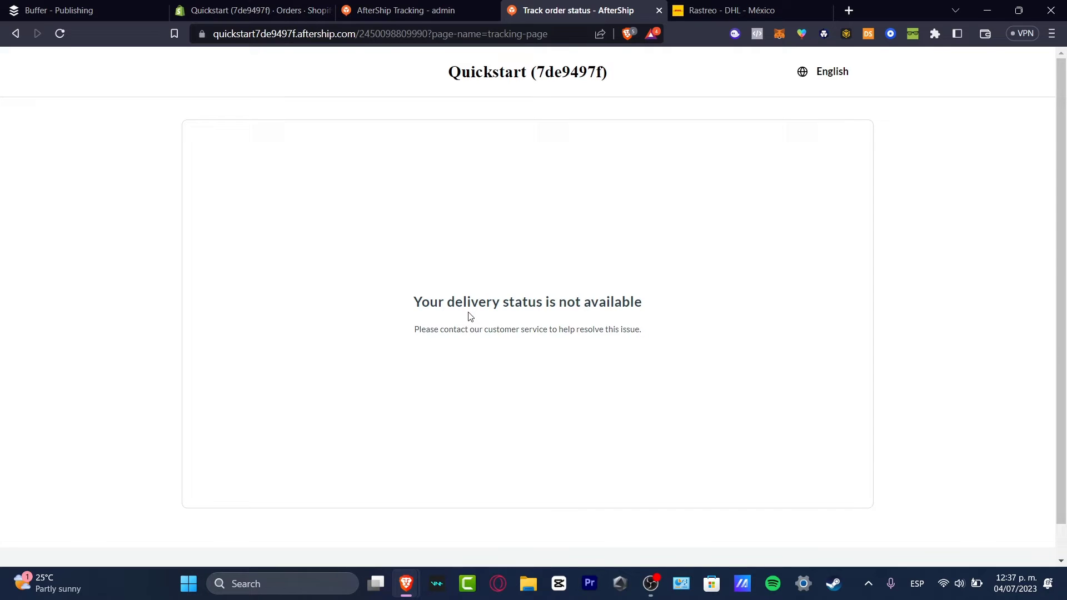
{"action": "left_click_drag", "start_coordinate": [492, 312], "coordinate": [673, 344]}
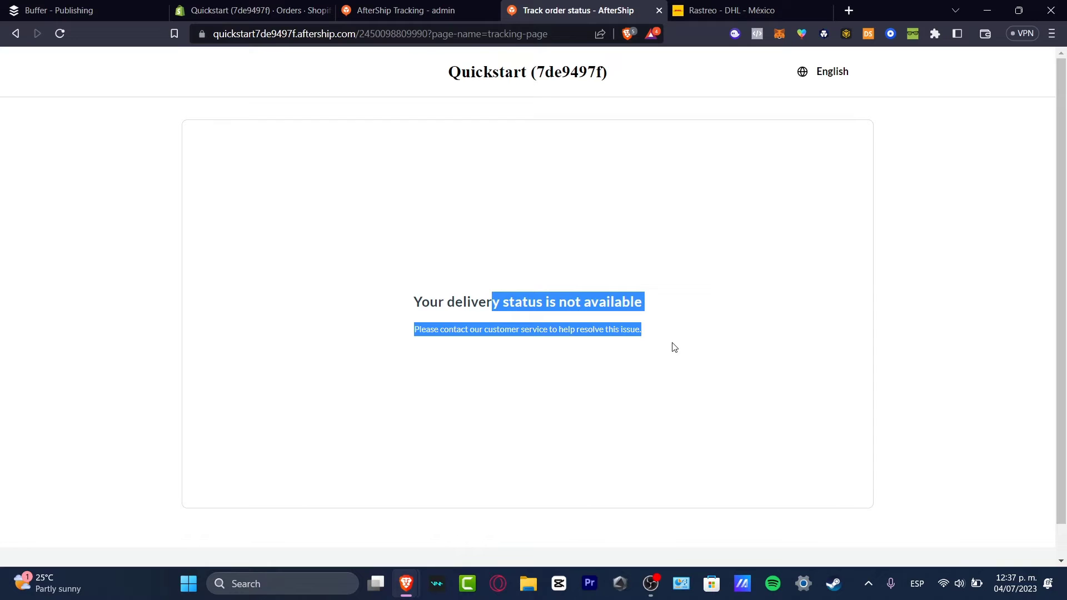
{"action": "left_click", "coordinate": [300, 9]}
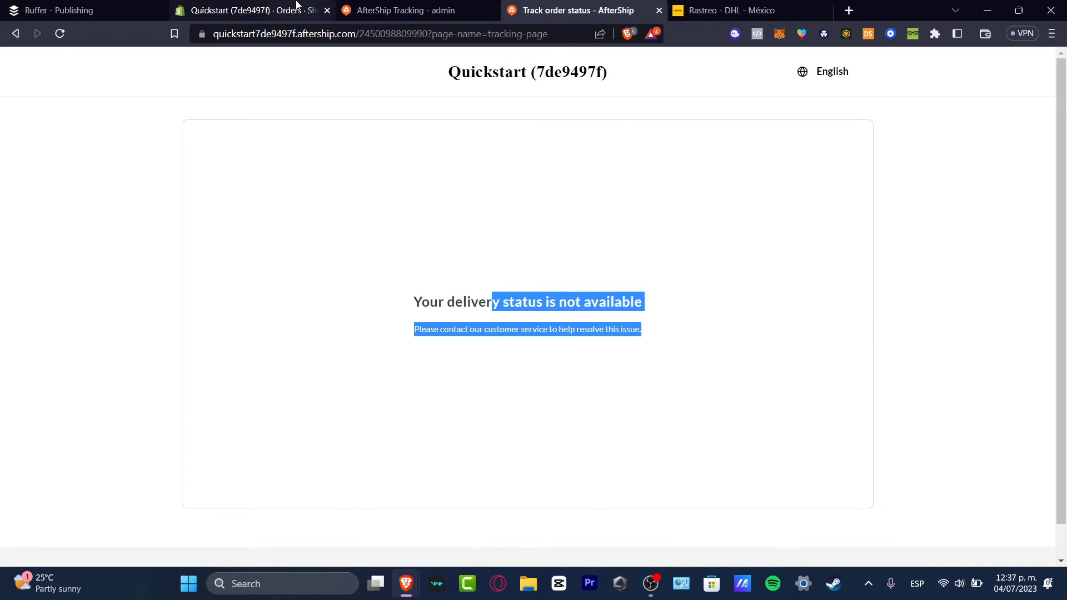
- Open the CJdropshipping app's My CJ dashboard from the installed apps list
{"action": "left_click", "coordinate": [78, 412]}
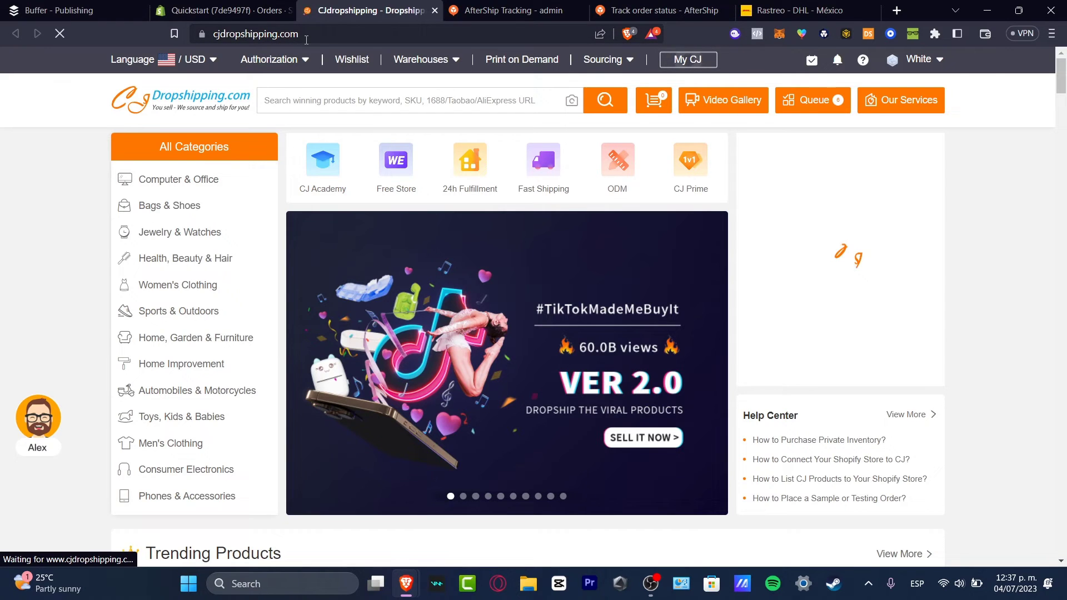
{"action": "mouse_move", "coordinate": [922, 60]}
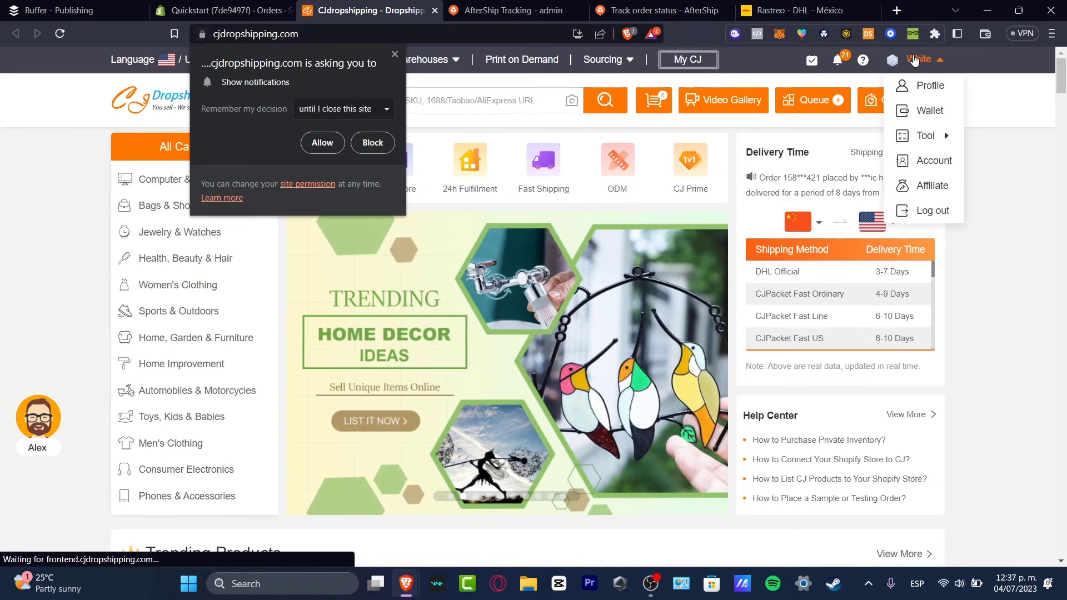
{"action": "left_click", "coordinate": [923, 87]}
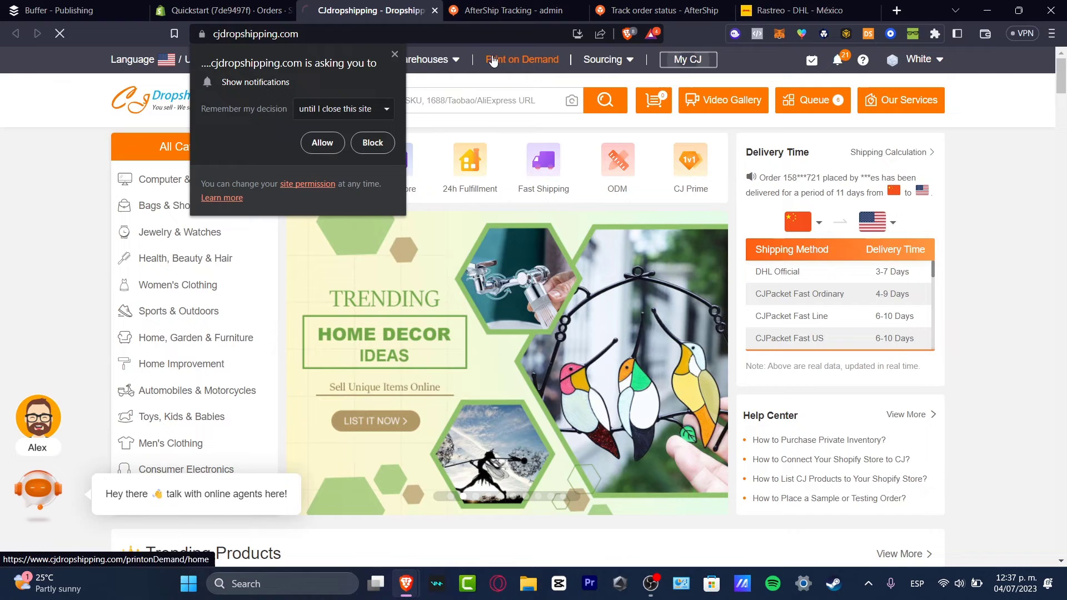
{"action": "left_click", "coordinate": [394, 54]}
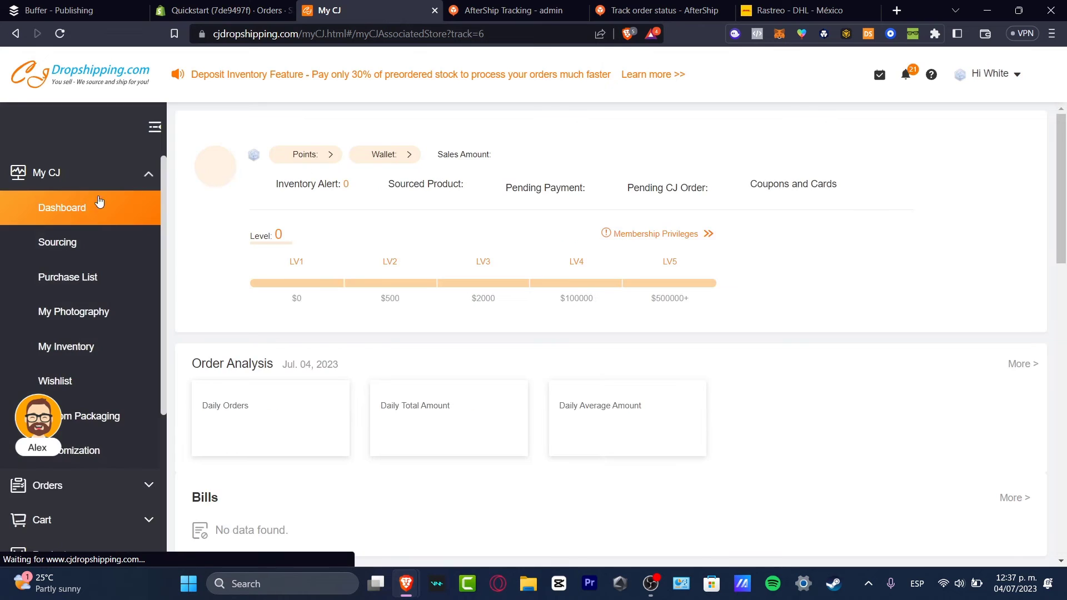
- Check CJdropshipping's Orders Fulfillment list, find it empty, and go back to AfterShip Tracking admin
{"action": "scroll", "coordinate": [120, 319], "scroll_direction": "down", "scroll_amount": 3}
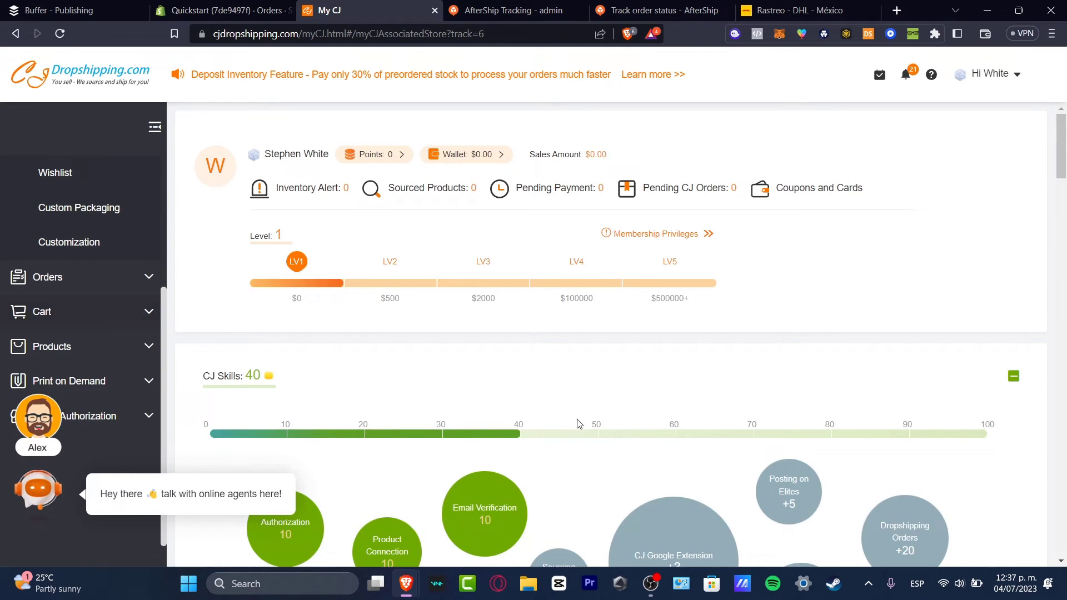
{"action": "left_click", "coordinate": [133, 277]}
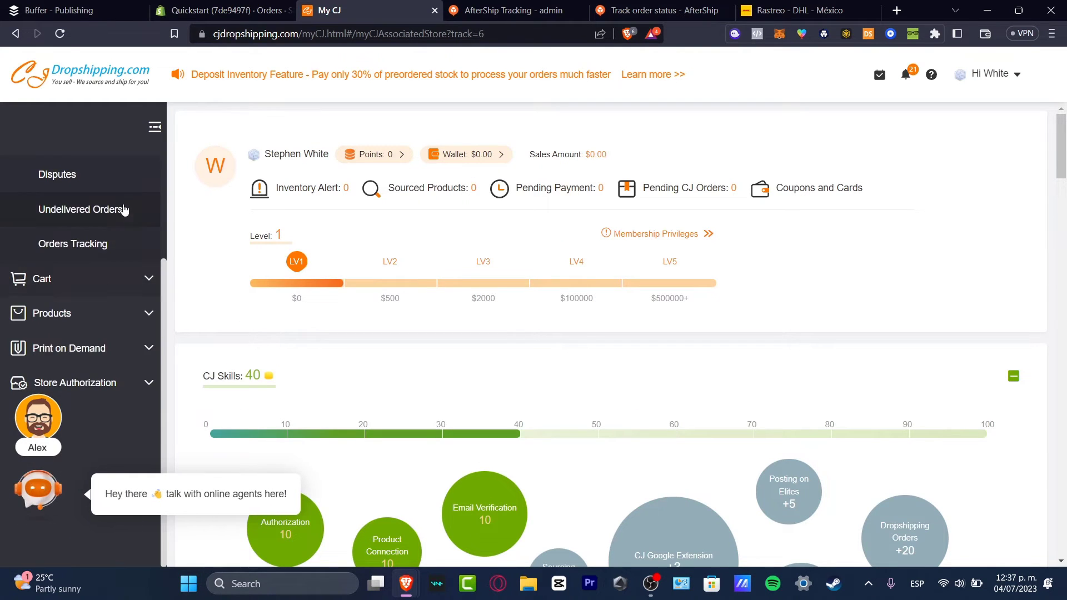
{"action": "scroll", "coordinate": [124, 209], "scroll_direction": "up", "scroll_amount": 2}
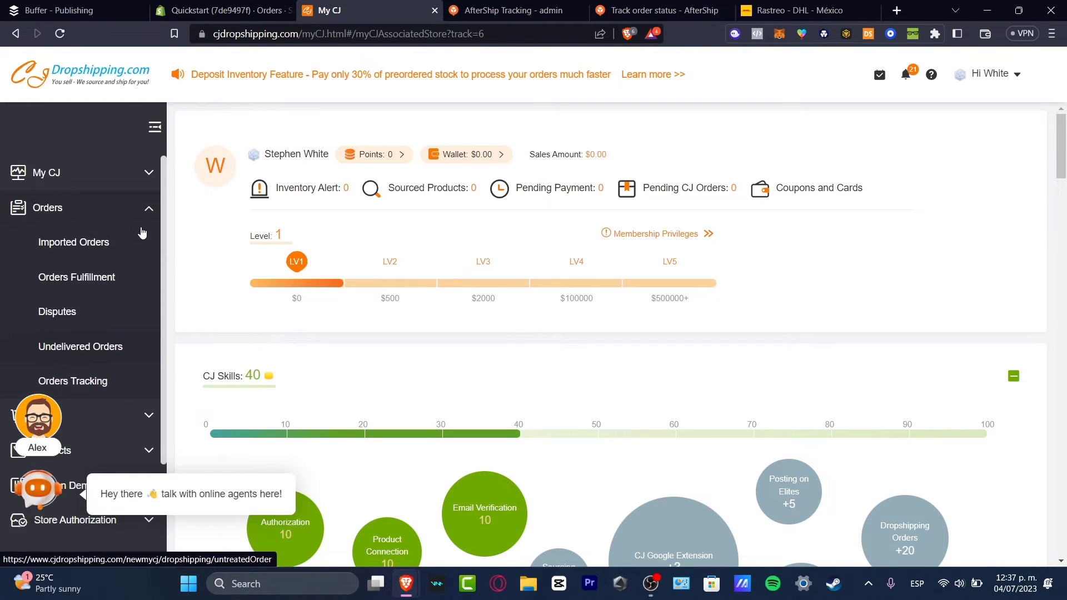
{"action": "left_click", "coordinate": [98, 277]}
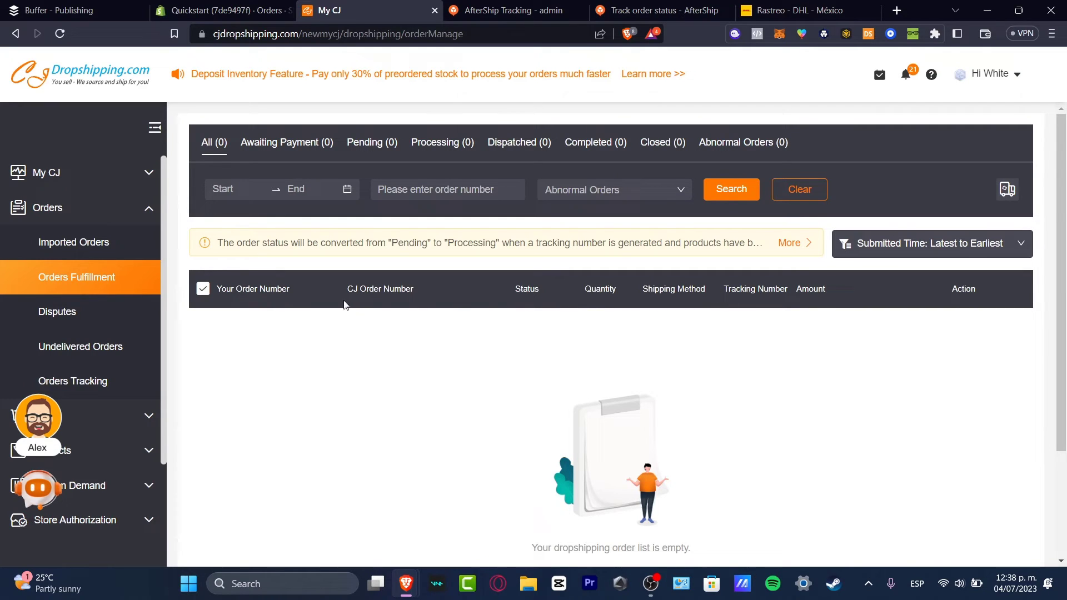
{"action": "double_click", "coordinate": [266, 288]}
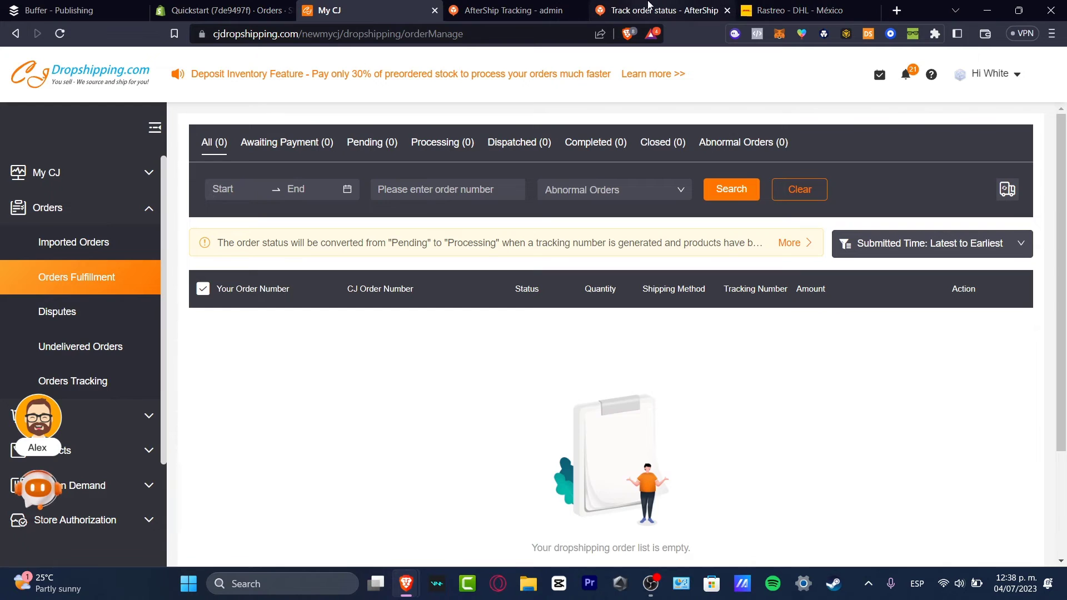
{"action": "left_click", "coordinate": [468, 7]}
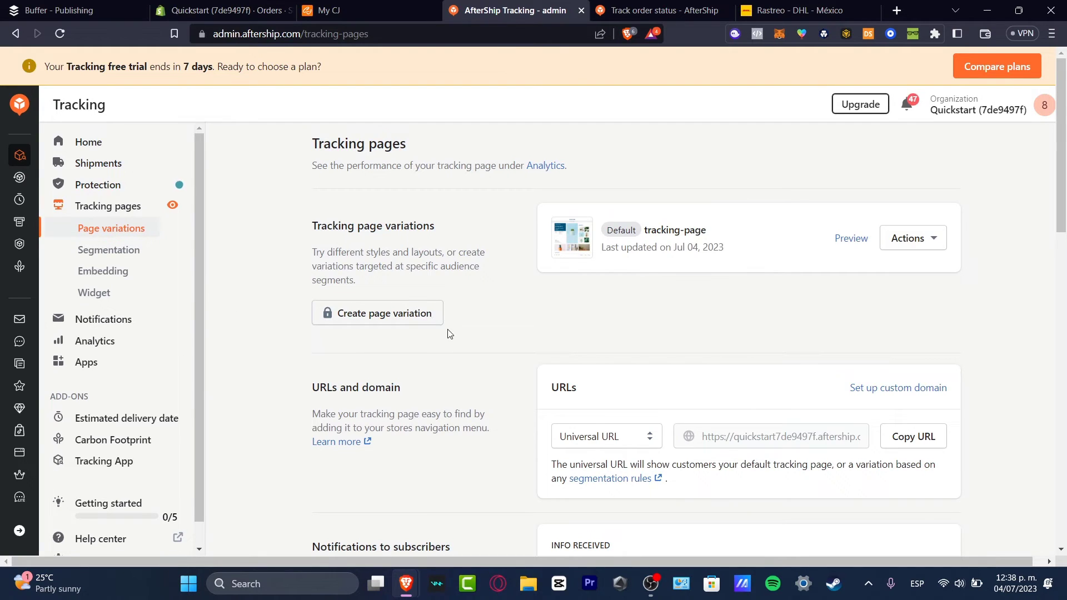
- Set the order lookup widget to look up by both options, landing on the tracking-page variation
{"action": "left_click", "coordinate": [894, 242]}
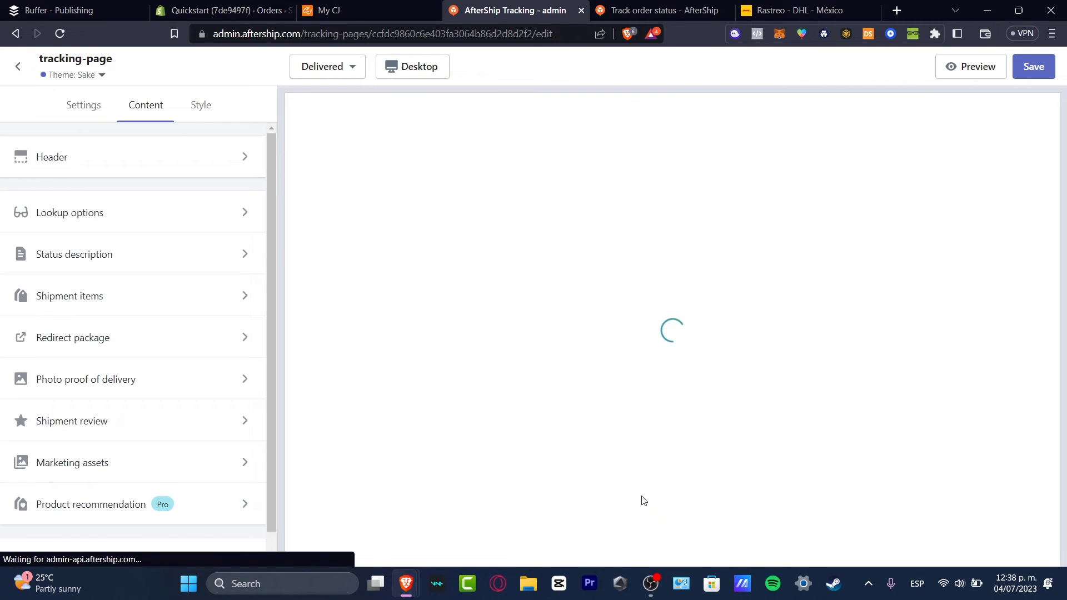
{"action": "scroll", "coordinate": [798, 366], "scroll_direction": "down", "scroll_amount": 10}
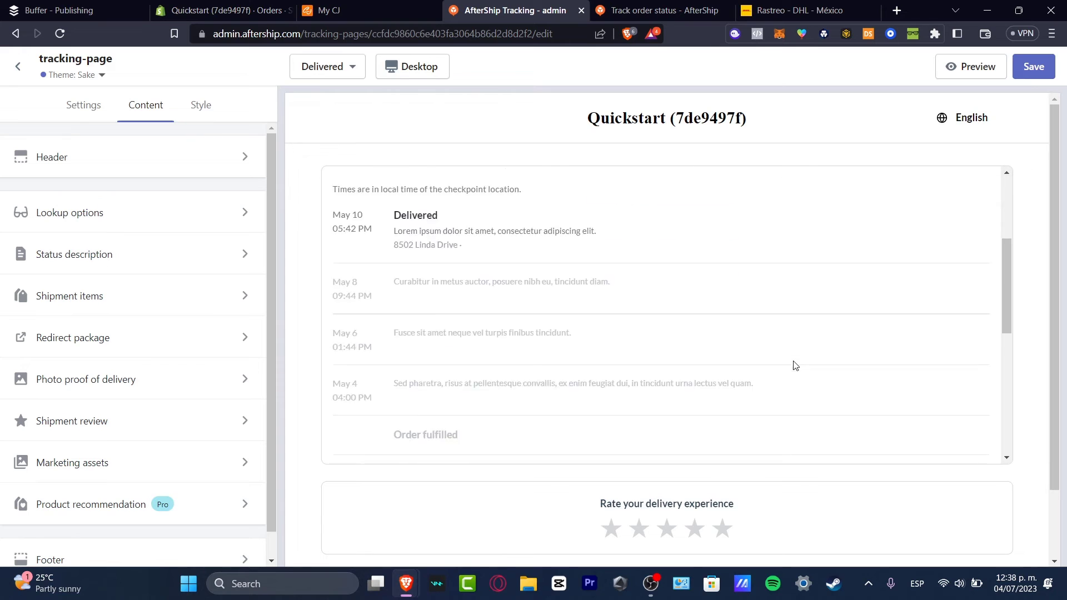
{"action": "scroll", "coordinate": [796, 366], "scroll_direction": "up", "scroll_amount": 6}
{"action": "scroll", "coordinate": [794, 365], "scroll_direction": "up", "scroll_amount": 3}
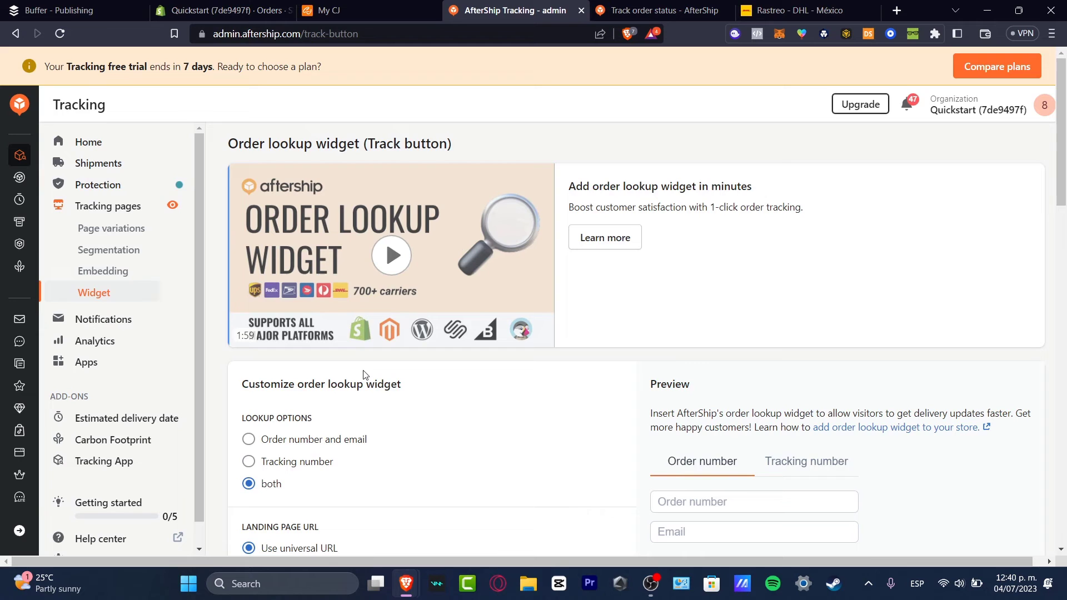
{"action": "scroll", "coordinate": [430, 398], "scroll_direction": "down", "scroll_amount": 1}
{"action": "scroll", "coordinate": [429, 398], "scroll_direction": "down", "scroll_amount": 3}
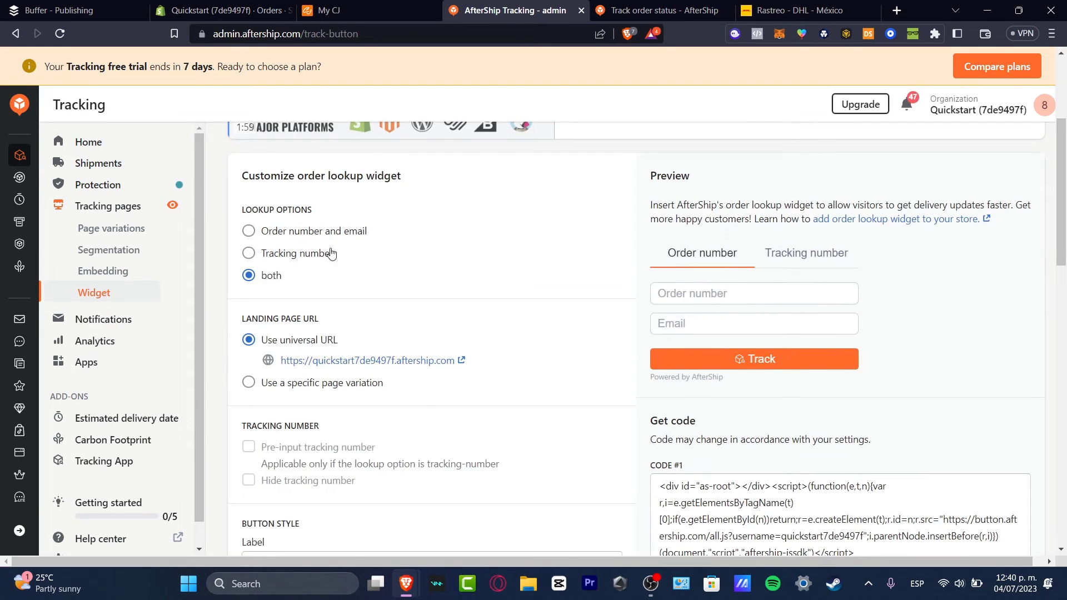
{"action": "left_click", "coordinate": [309, 252]}
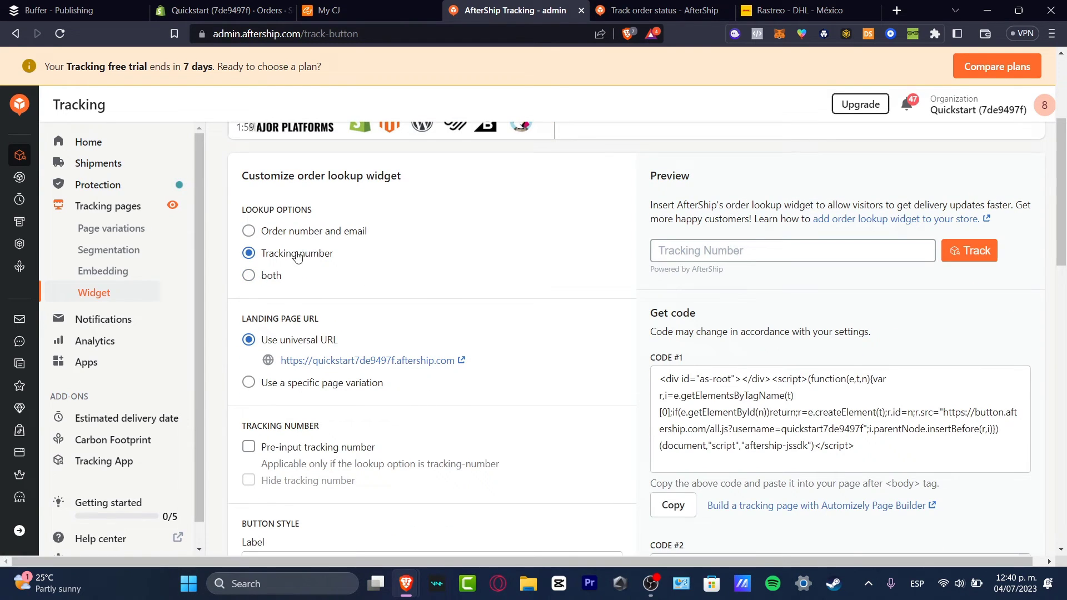
{"action": "left_click", "coordinate": [275, 274]}
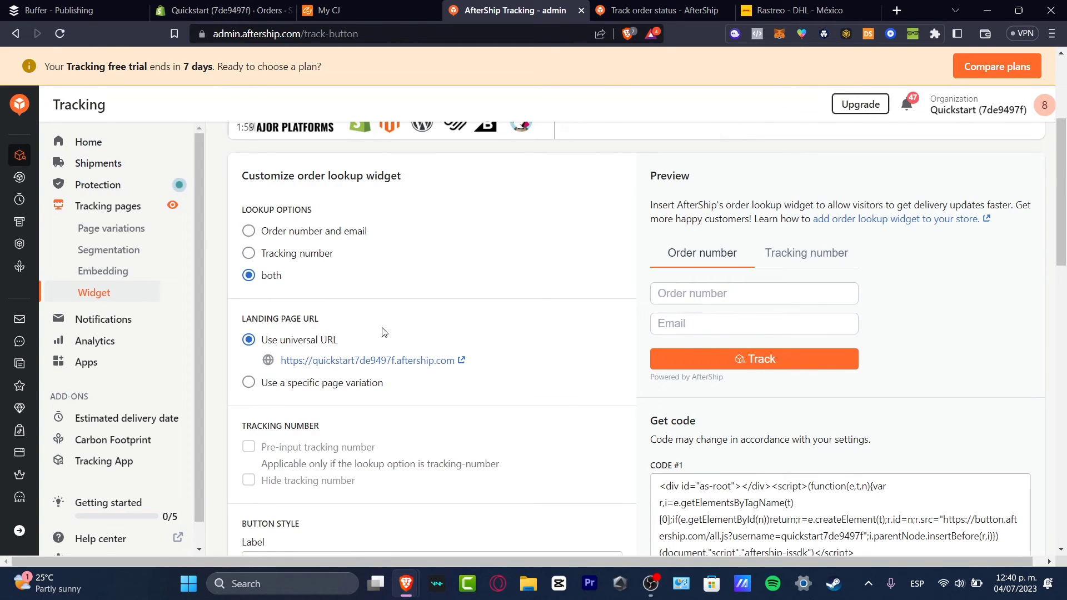
{"action": "left_click", "coordinate": [339, 383]}
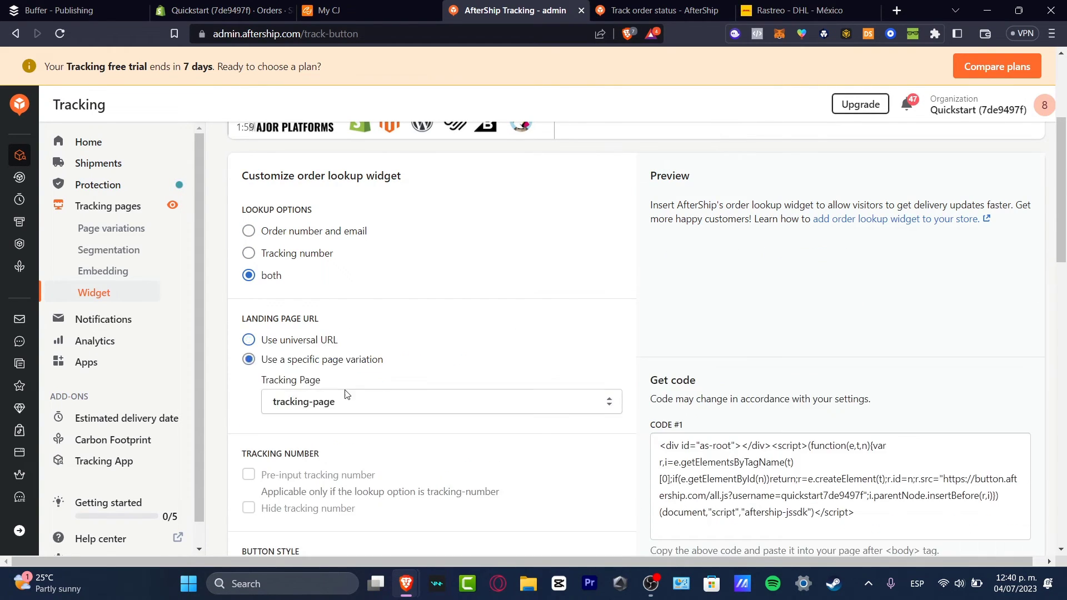
{"action": "left_click", "coordinate": [376, 403]}
{"action": "left_click", "coordinate": [429, 451]}
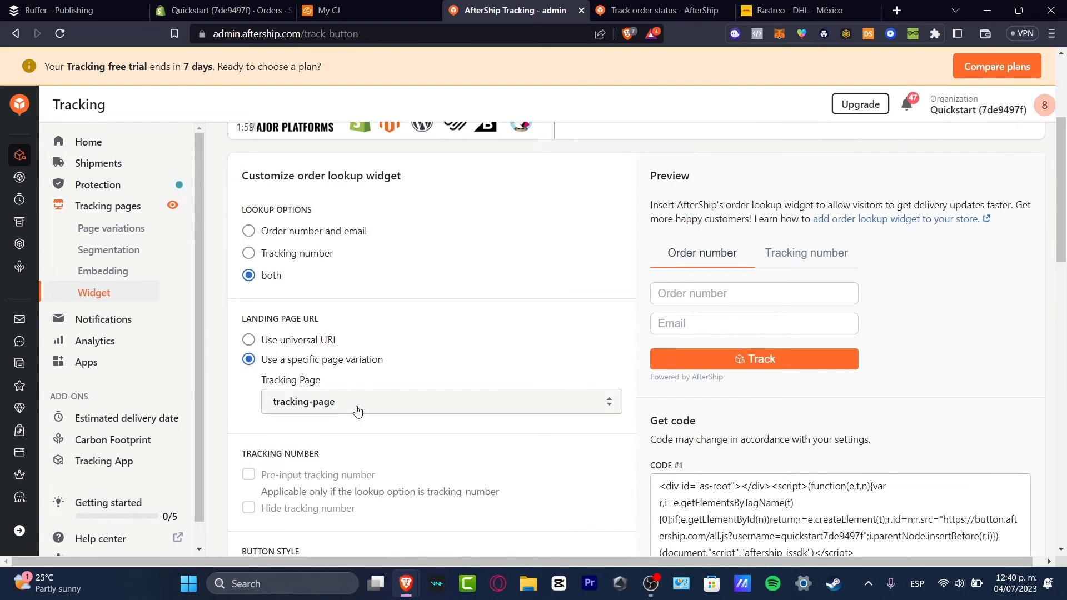
- Copy the widget's CODE #1 embed snippet for use in Shopify
{"action": "scroll", "coordinate": [702, 358], "scroll_direction": "down", "scroll_amount": 3}
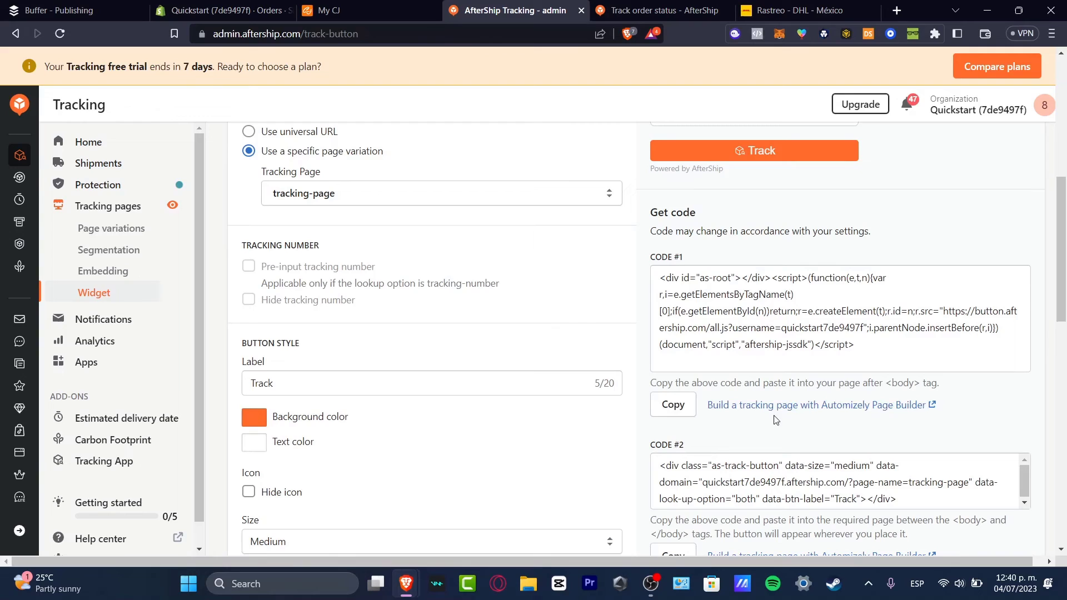
{"action": "left_click", "coordinate": [687, 402]}
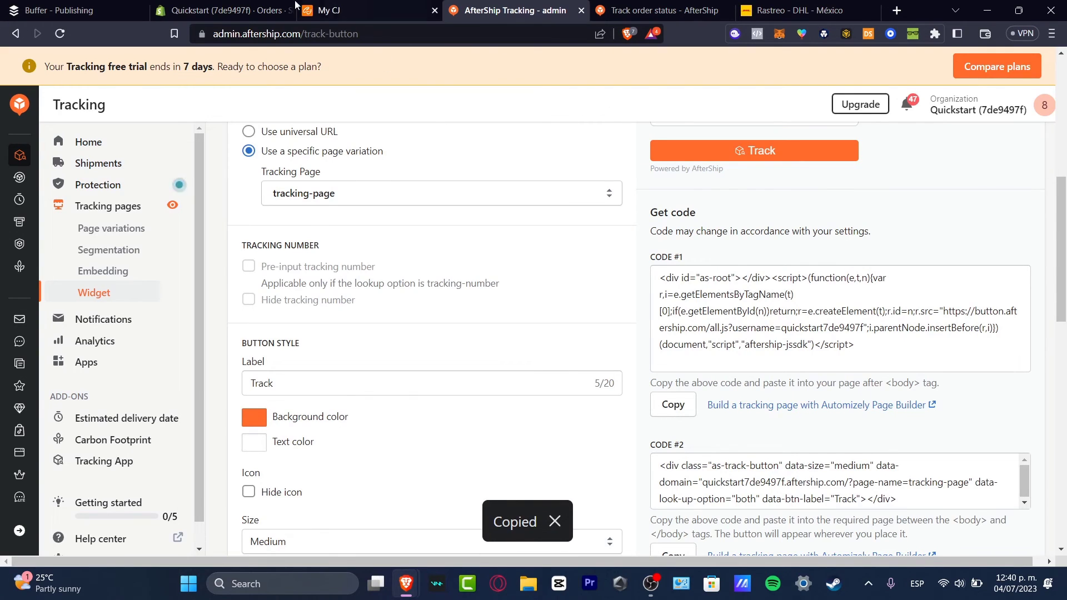
{"action": "left_click", "coordinate": [225, 6]}
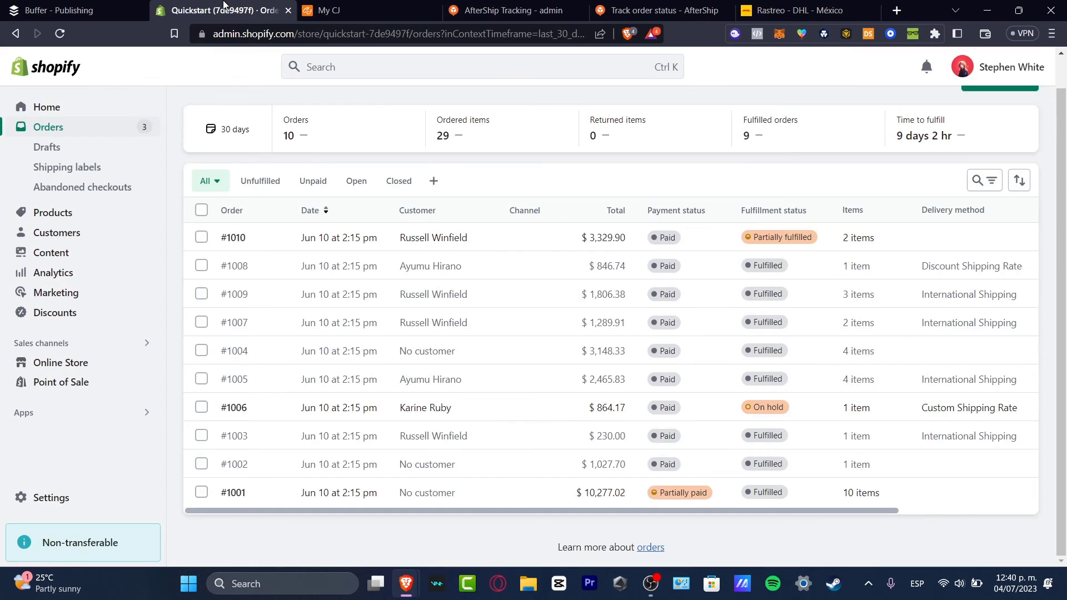
- Go to Online Store > Pages, which lists only the Contact page
{"action": "left_click", "coordinate": [87, 363]}
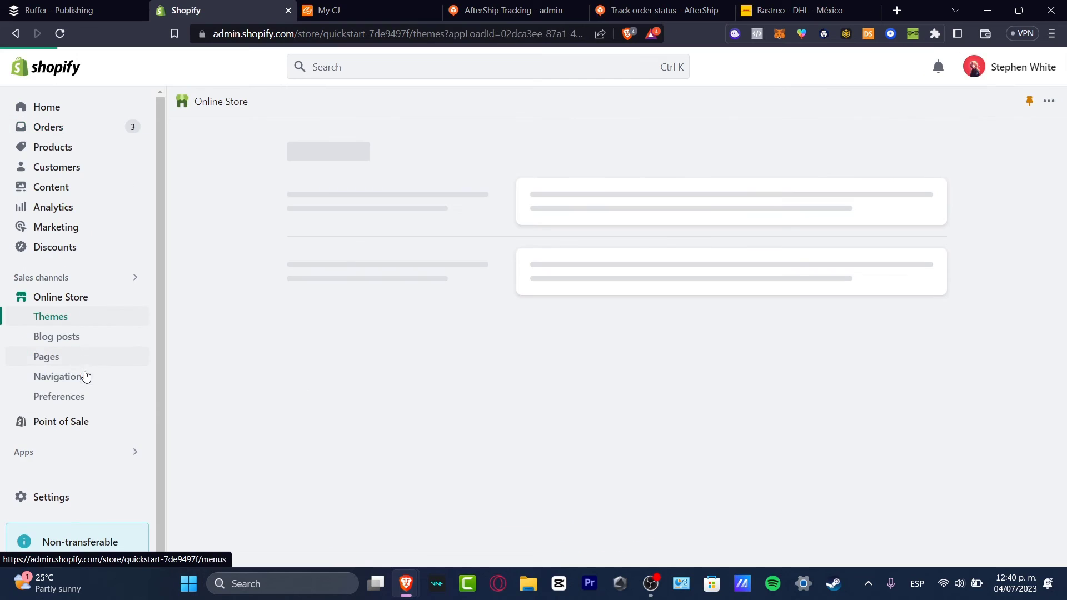
{"action": "left_click", "coordinate": [61, 357]}
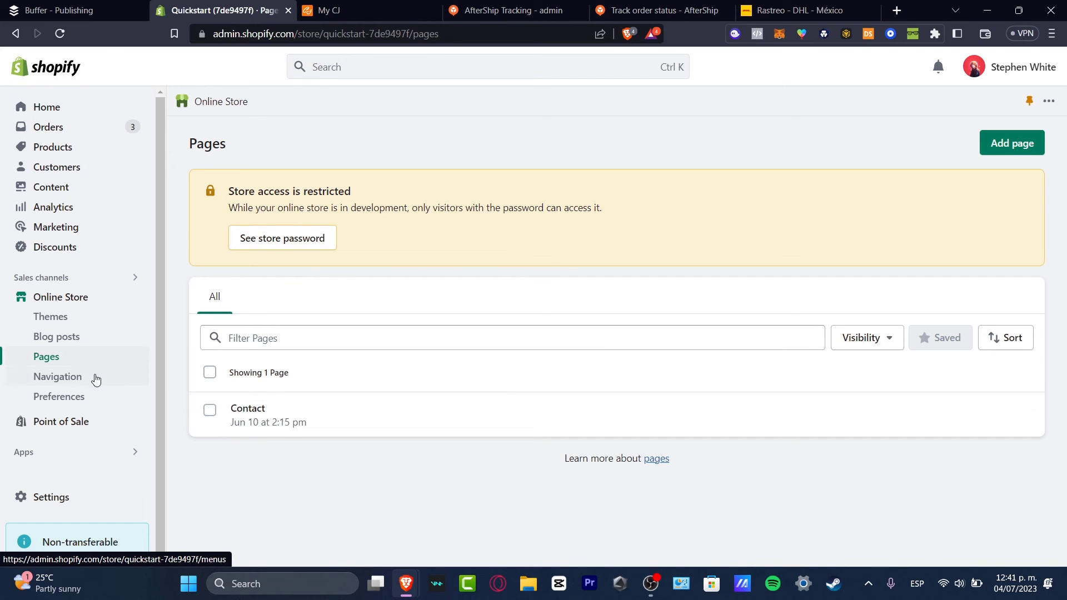
{"action": "left_click", "coordinate": [84, 338]}
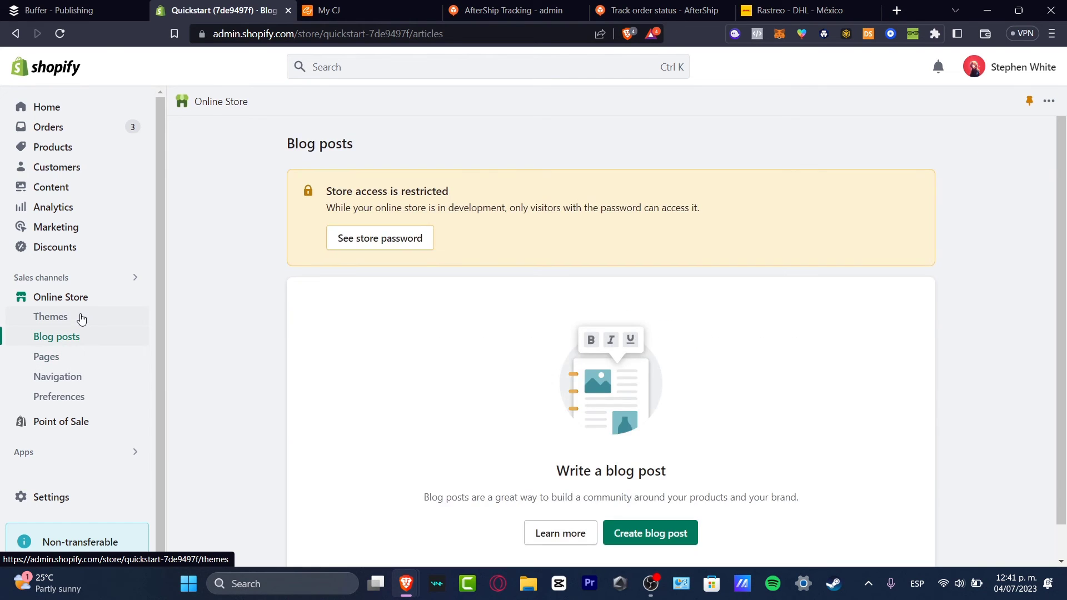
{"action": "left_click", "coordinate": [81, 318]}
{"action": "left_click", "coordinate": [81, 362]}
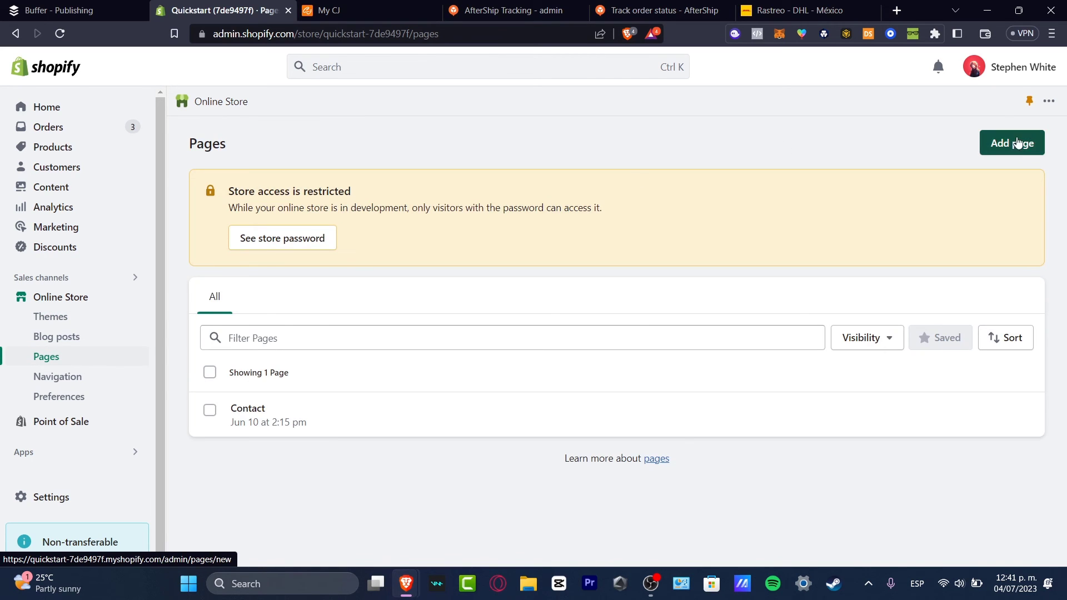
- Add a page titled 'Track your Order here', paste the AfterShip embed code as HTML, and save
{"action": "left_click", "coordinate": [1016, 142]}
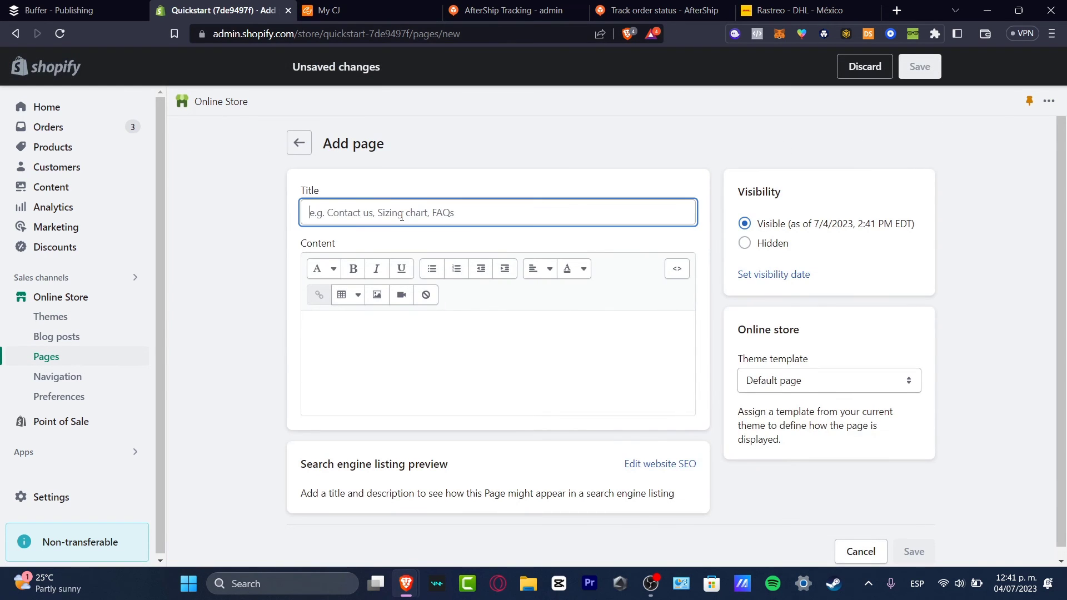
{"action": "type", "text": "Track your Order here"}
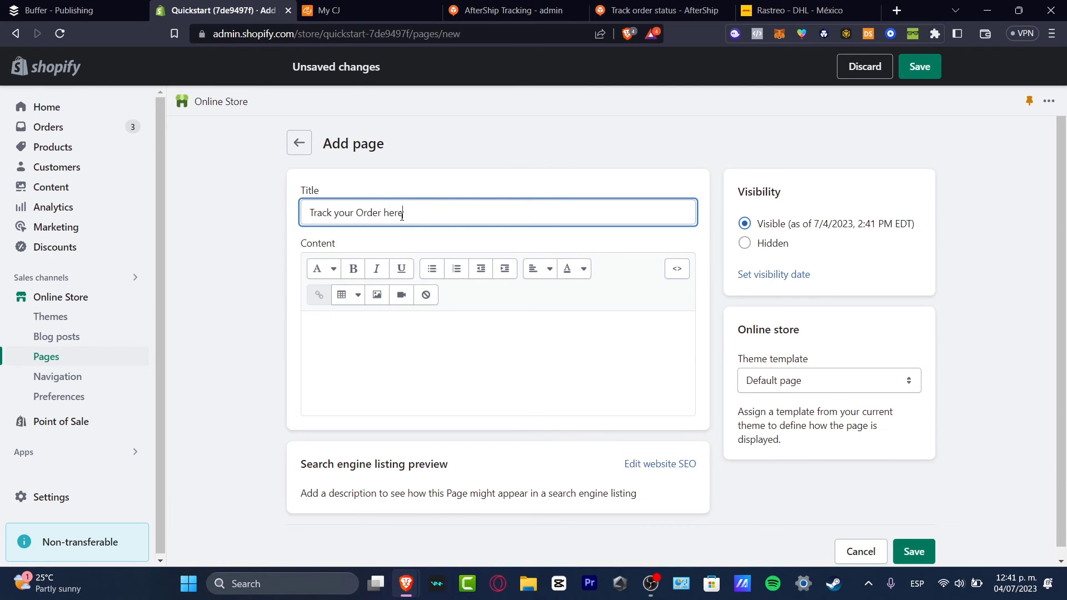
{"action": "left_click", "coordinate": [486, 344]}
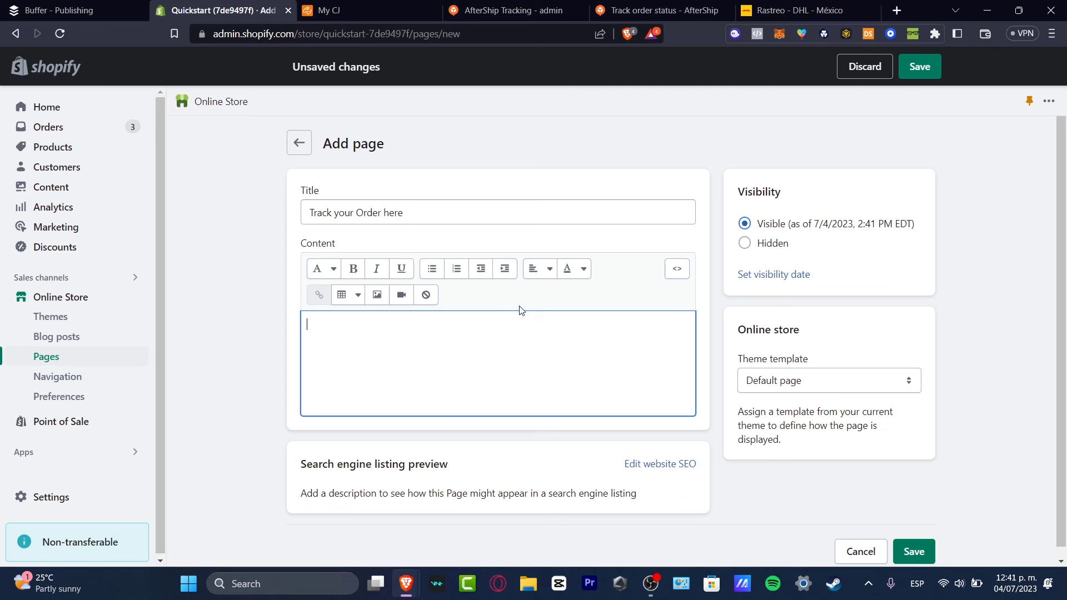
{"action": "left_click", "coordinate": [676, 268]}
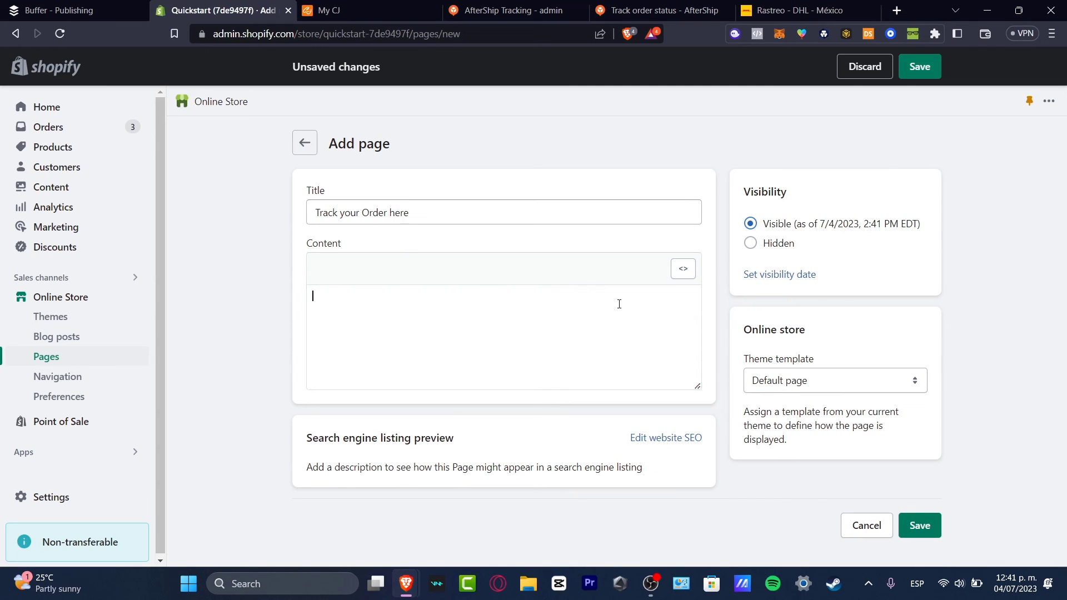
{"action": "key", "text": "ctrl+v"}
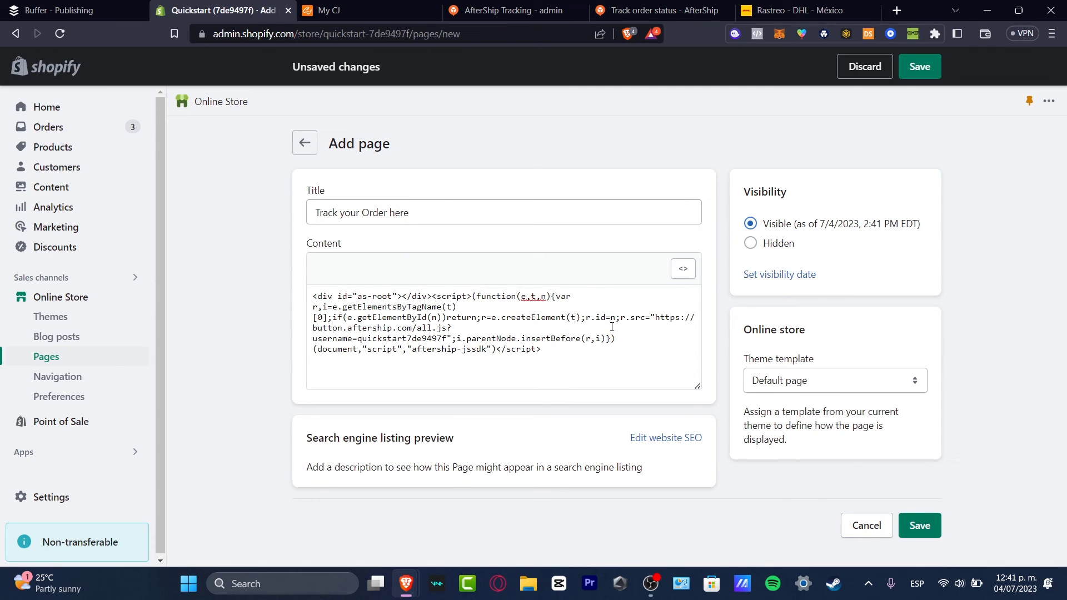
{"action": "left_click", "coordinate": [926, 527]}
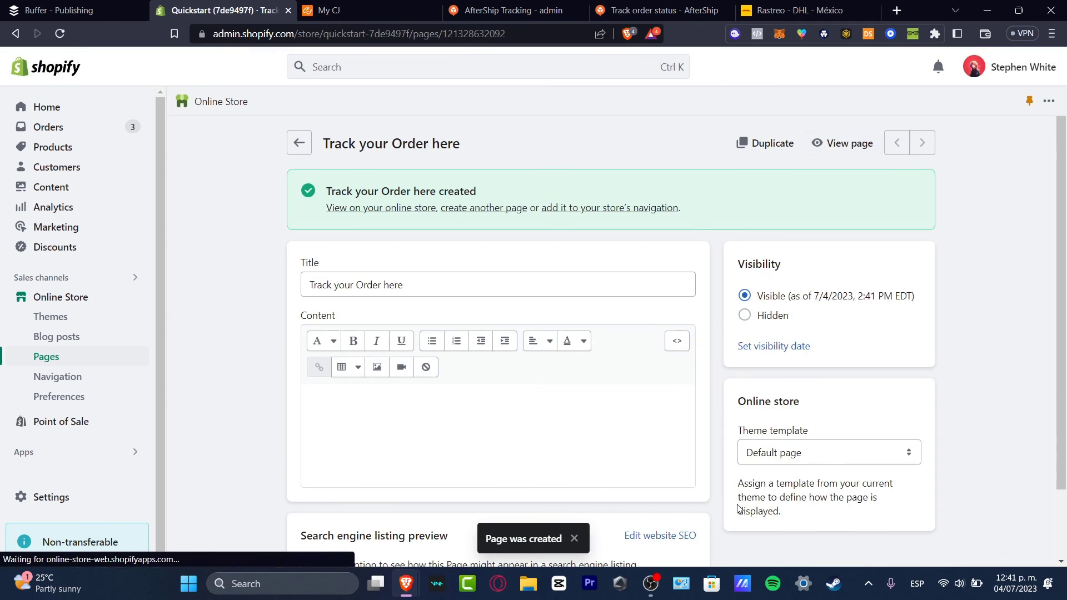
- Test the live page's Tracking number and Order number/email forms, then return to CJdropshipping's orders
{"action": "left_click", "coordinate": [837, 150]}
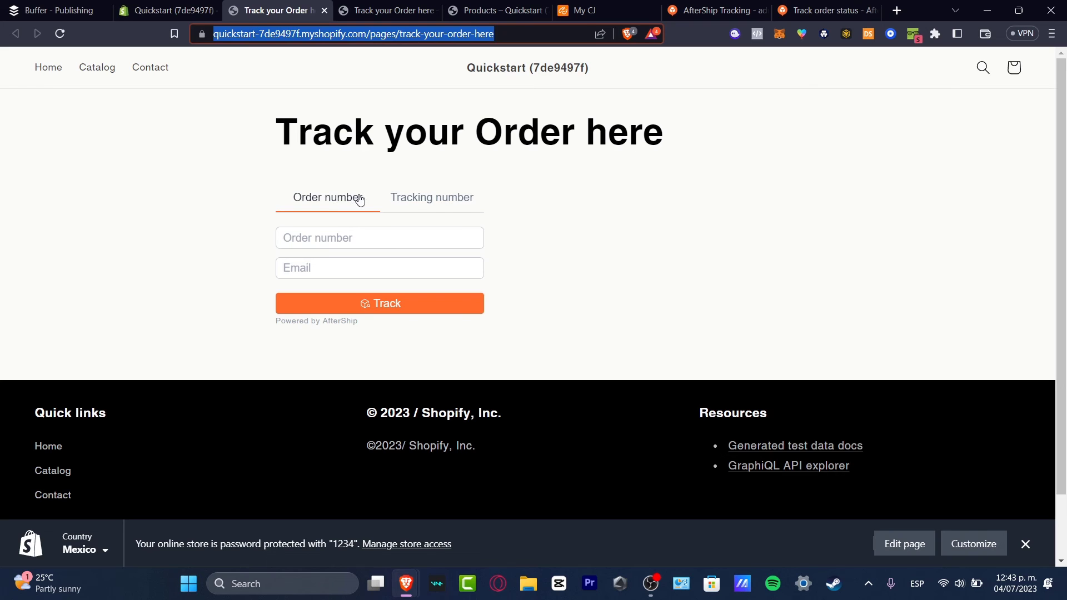
{"action": "left_click", "coordinate": [419, 196]}
{"action": "left_click", "coordinate": [353, 199]}
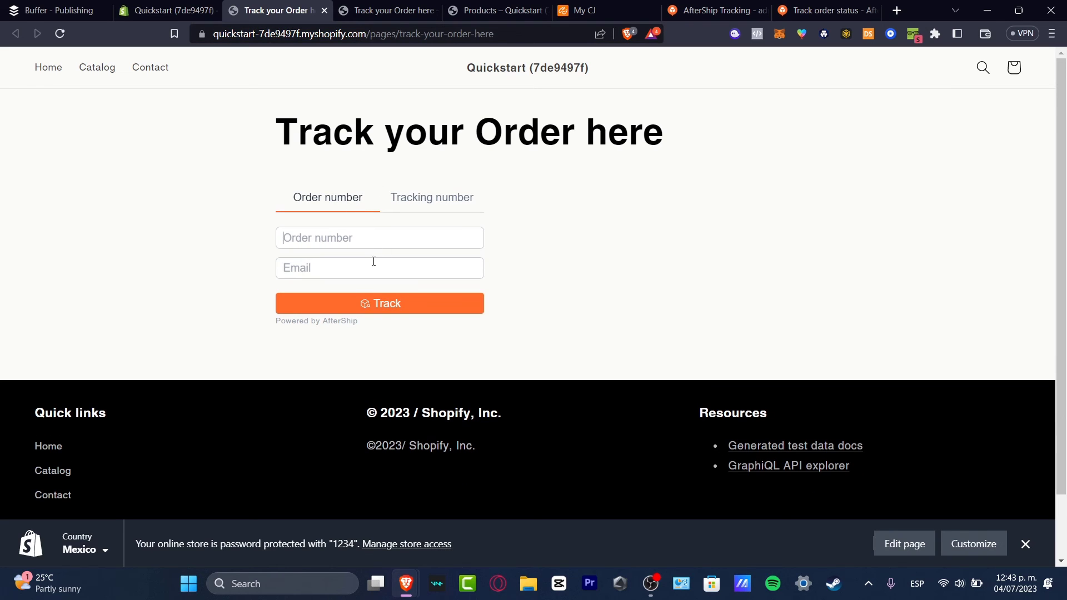
{"action": "left_click", "coordinate": [375, 268]}
{"action": "left_click", "coordinate": [508, 267]}
{"action": "left_click", "coordinate": [618, 5]}
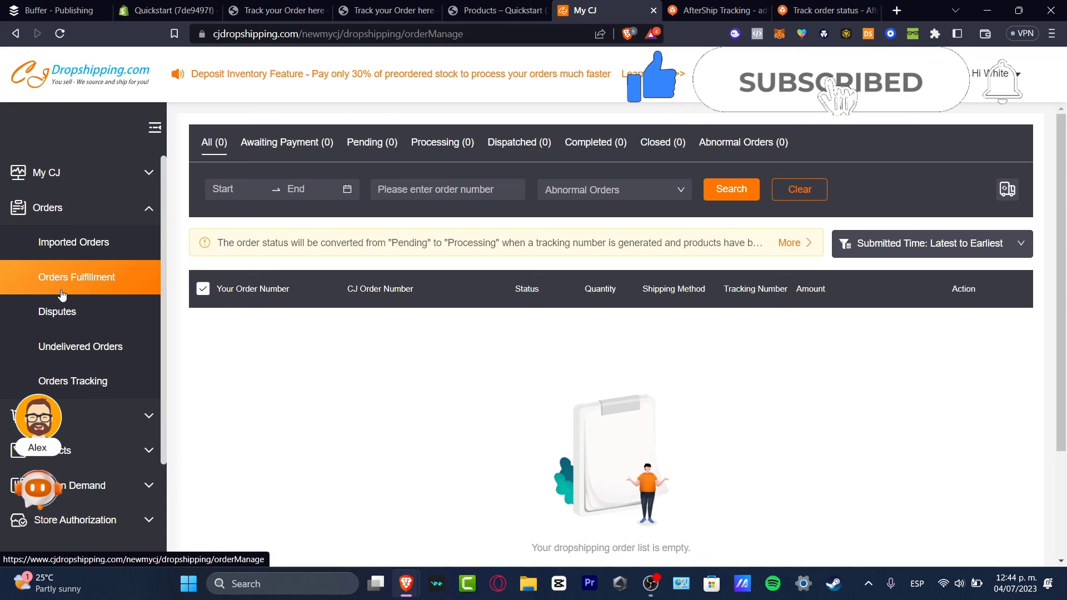
- Show the live 'Track your Order here' storefront page with its lookup form again
{"action": "left_click", "coordinate": [165, 7]}
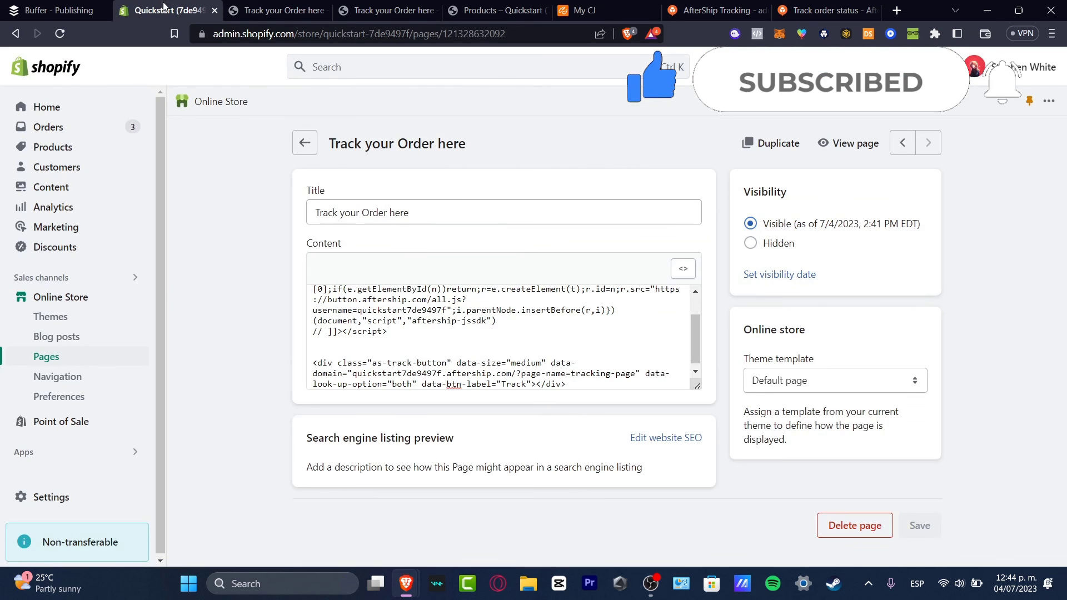
{"action": "left_click", "coordinate": [278, 10]}
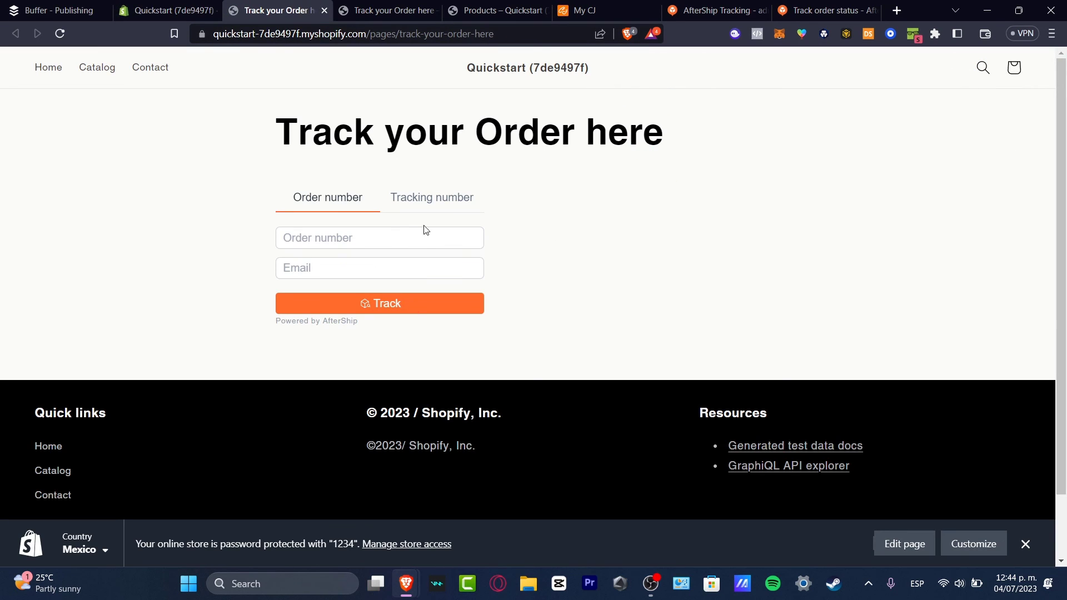